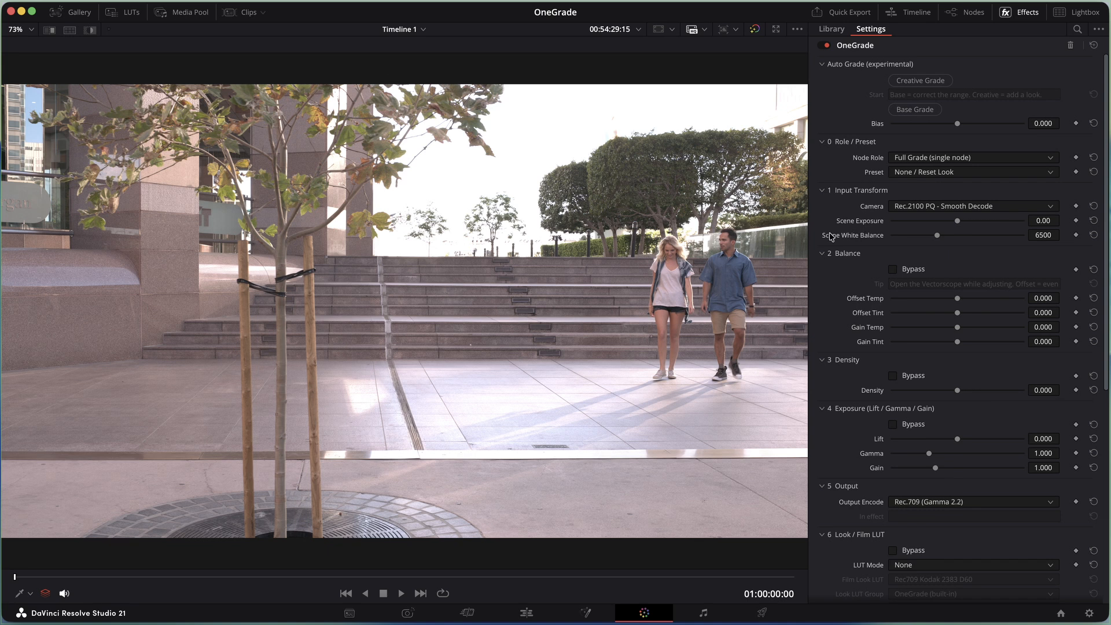
Examine the available Camera input transforms and the sections of the OneGrade settings
mouse_move(861, 226)
left_click(932, 207)
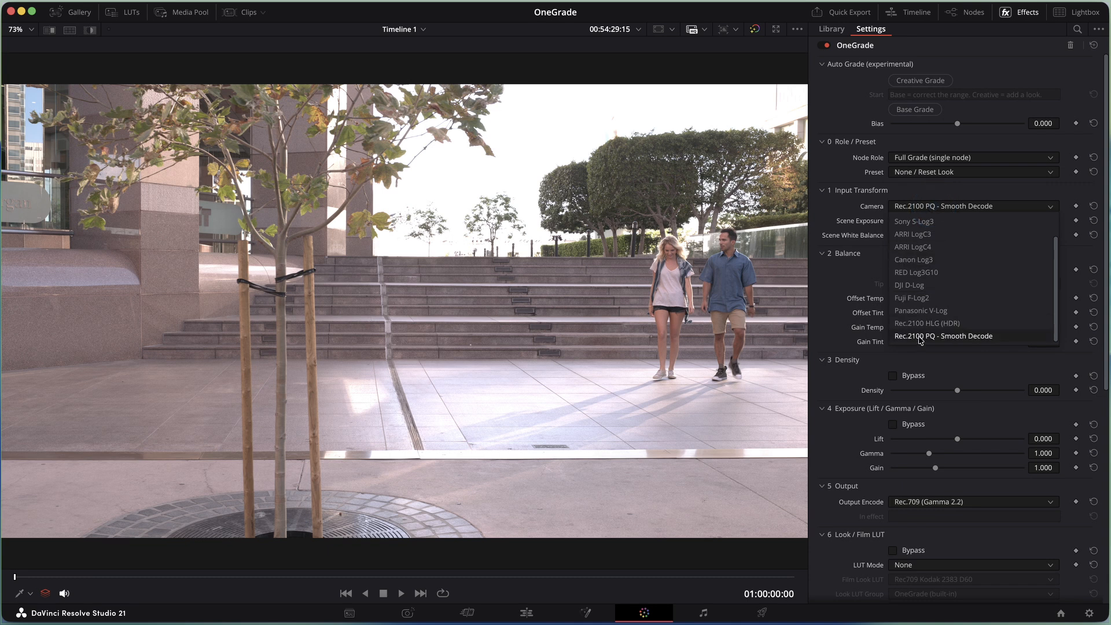
left_click(834, 310)
scroll(868, 347, "down", 10)
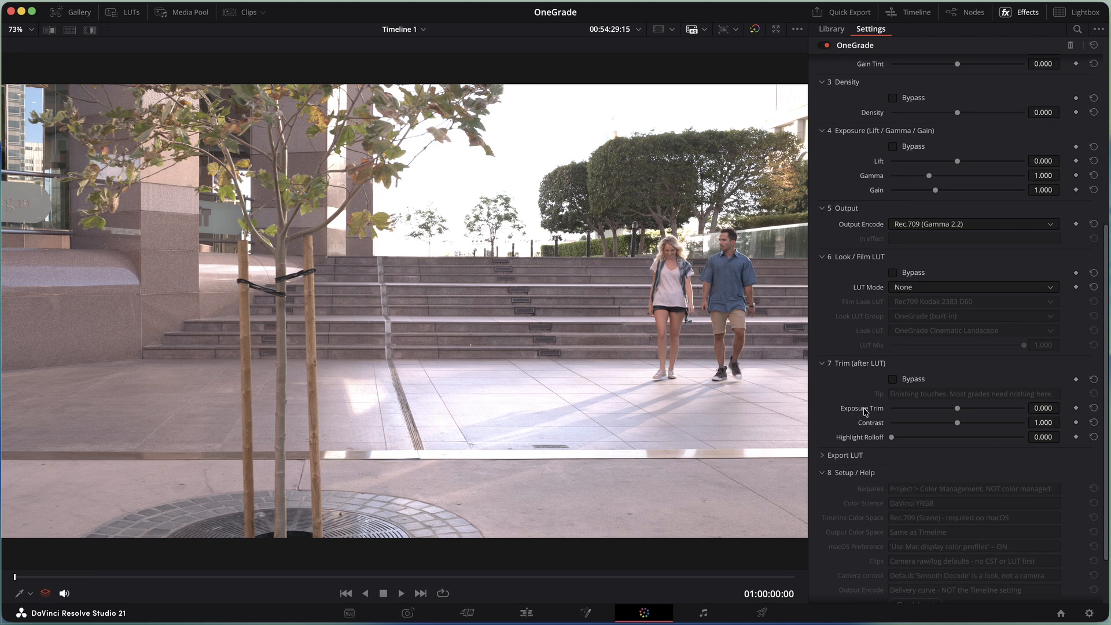
mouse_move(866, 411)
scroll(904, 372, "up", 5)
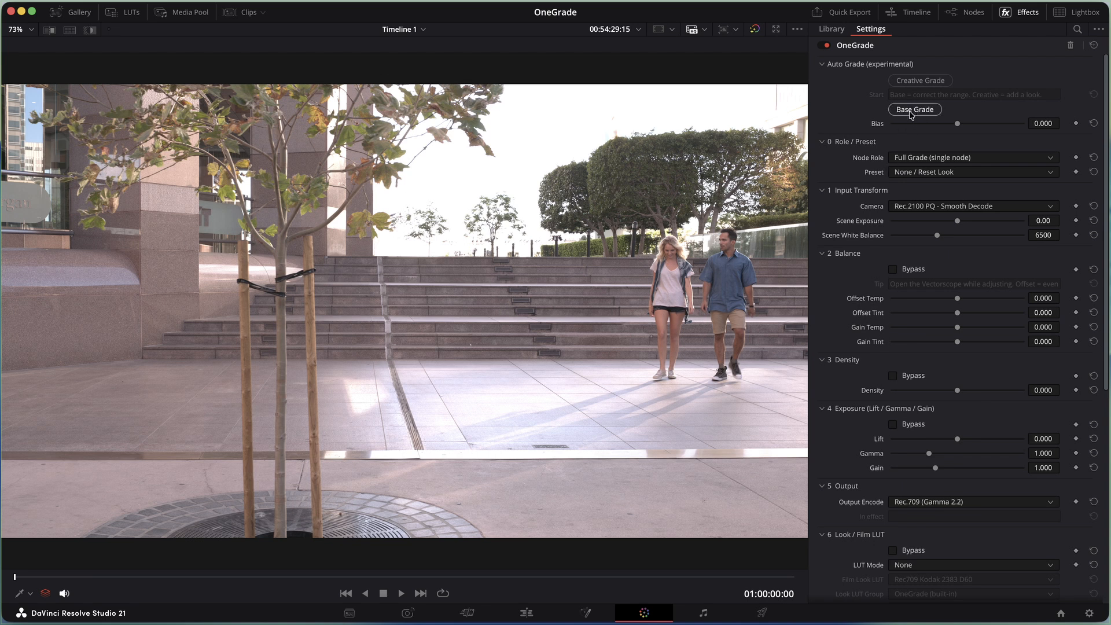
Apply the automatic Base Grade and lower its Bias to -0.144
left_click(911, 114)
mouse_move(958, 124)
left_mouse_down()
mouse_move(938, 127)
mouse_move(947, 125)
left_mouse_up()
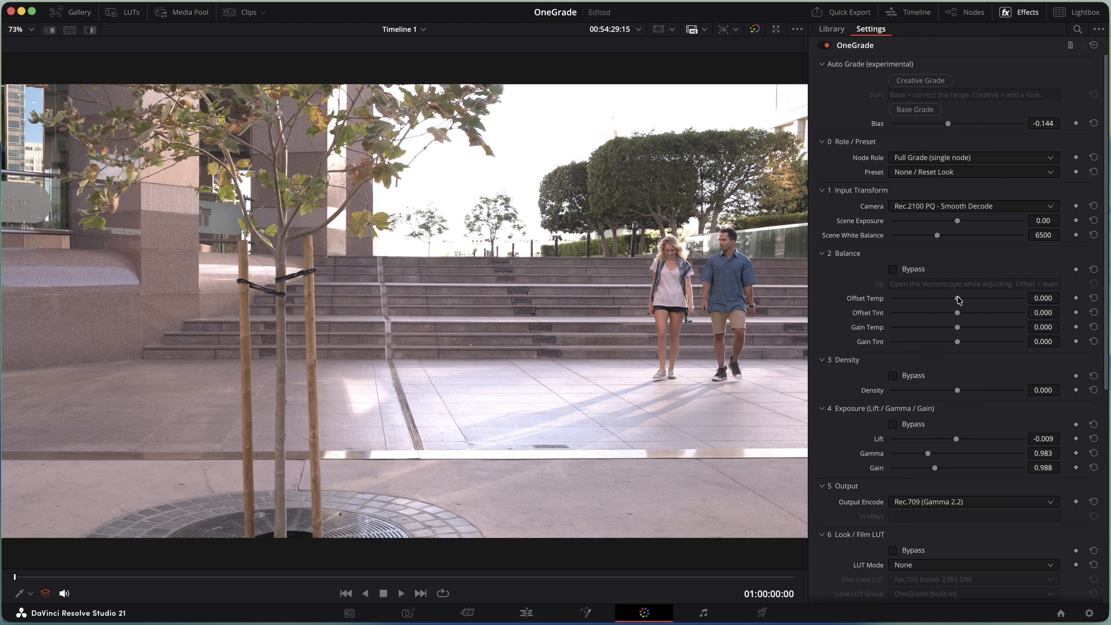
Set the Balance Offset Temp to -0.729, compare the image with and without the balance, and leave the Balance section bypassed
left_click_drag(957, 298, 909, 297)
left_click(892, 269)
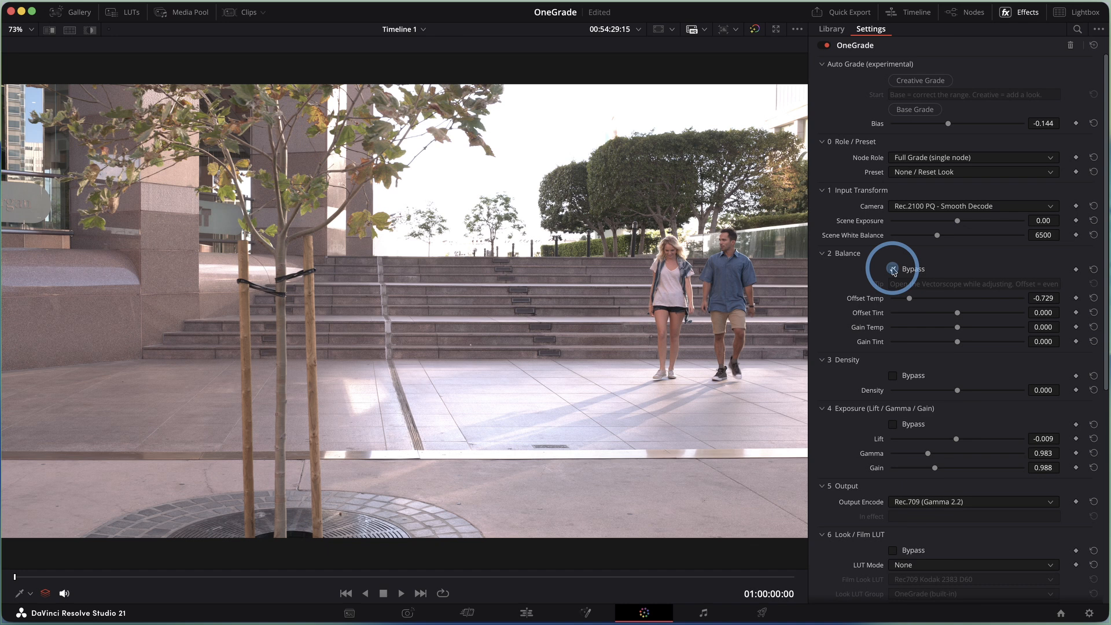
left_click(892, 269)
left_click(892, 269)
left_click(892, 269)
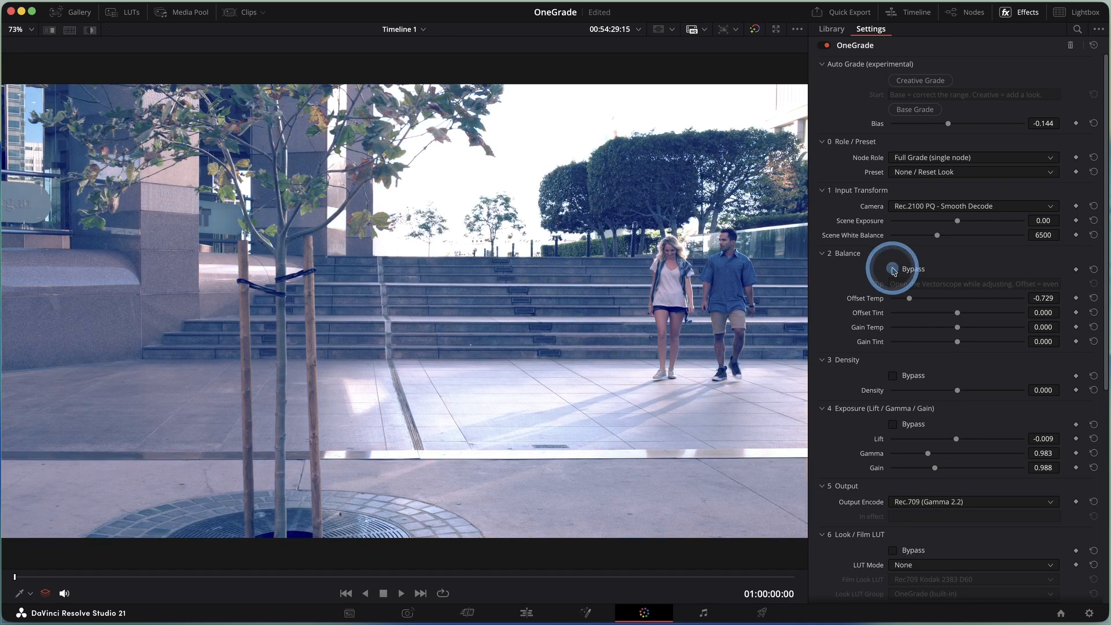
left_click(892, 270)
Run the Check Input test in the Setup / Help section
scroll(900, 424, "down", 1)
scroll(901, 423, "down", 5)
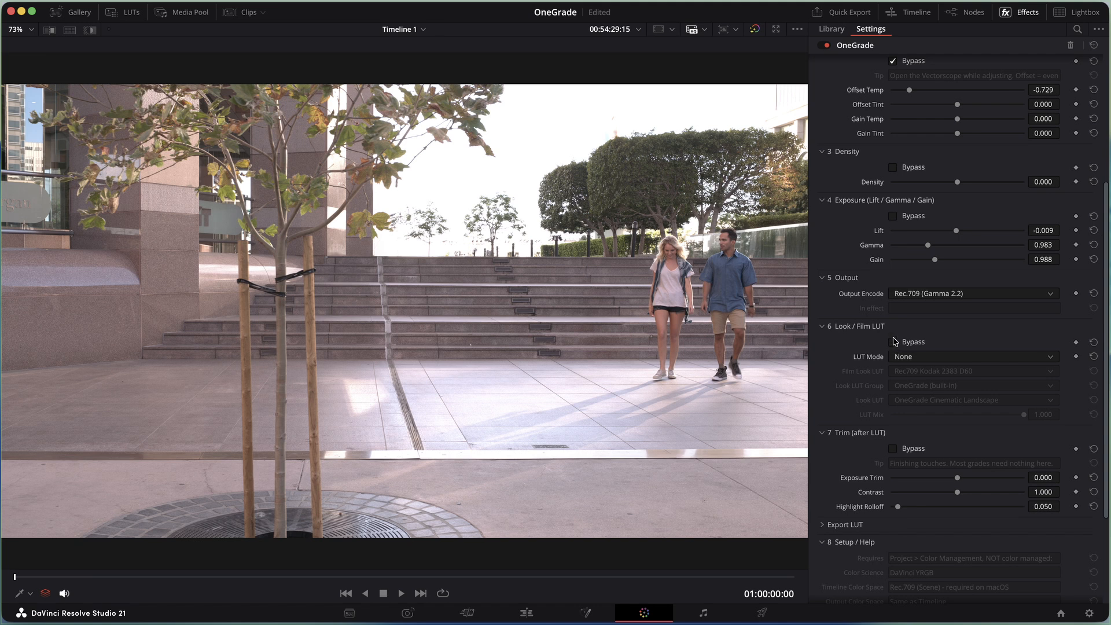
scroll(926, 481, "down", 4)
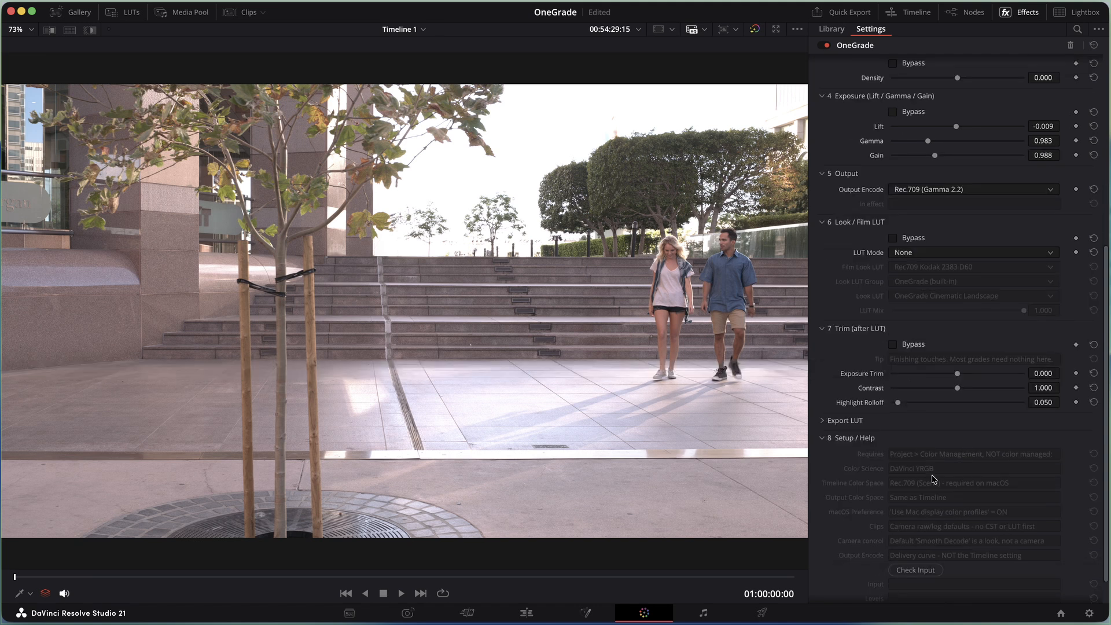
left_click(923, 535)
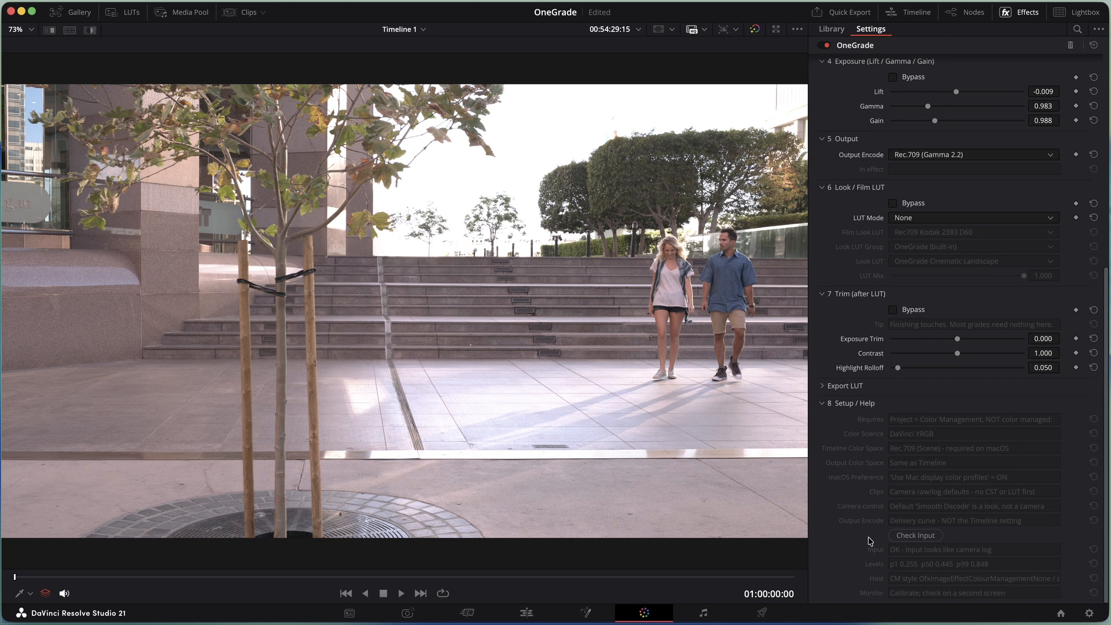
scroll(999, 272, "up", 10)
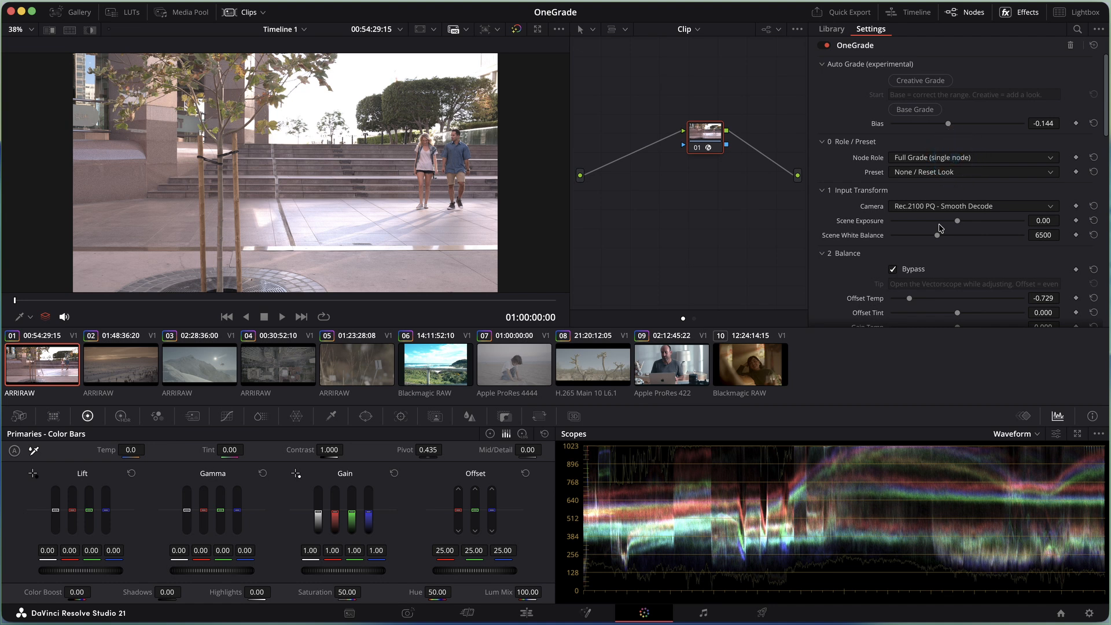
Review the Node Role options without changing the role, and check the image in the enlarged viewer
left_click(978, 158)
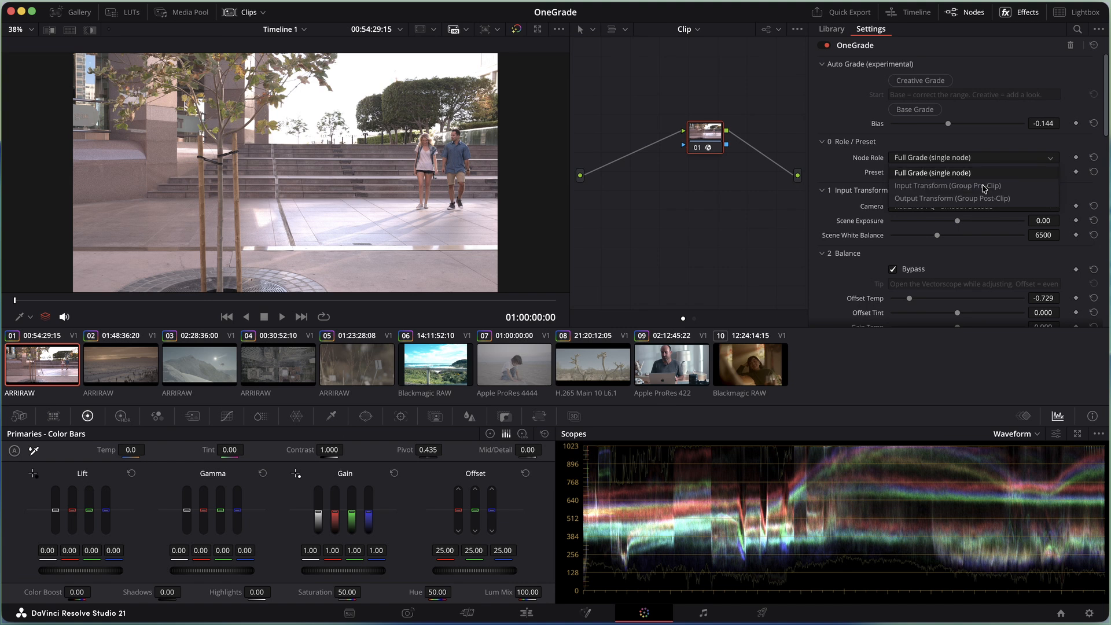
left_click(680, 210)
key("shift+f")
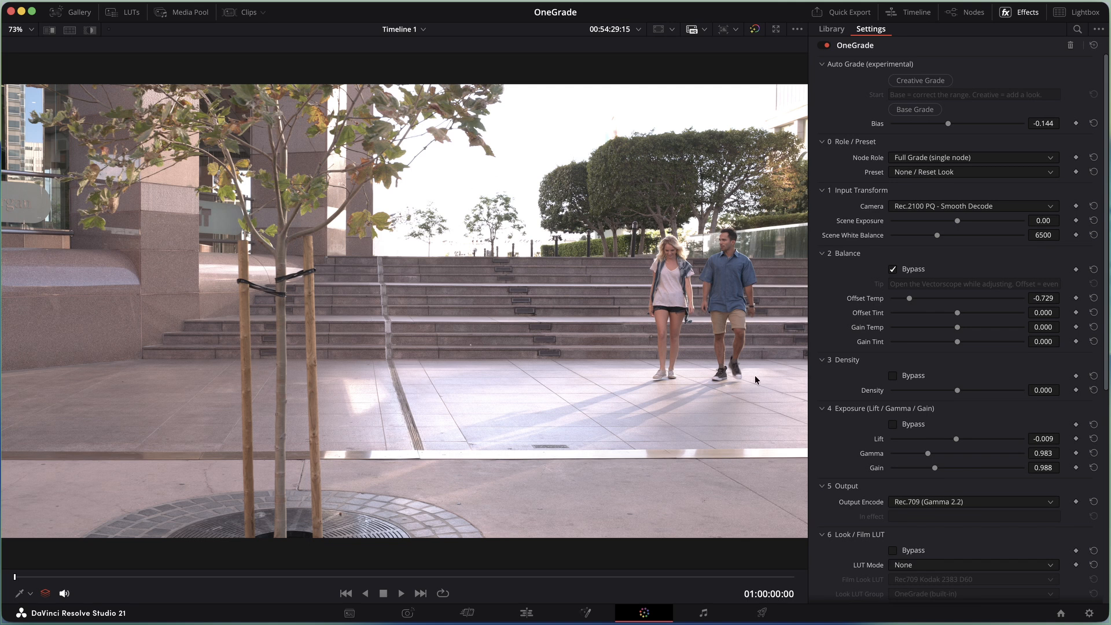
key("shift+f")
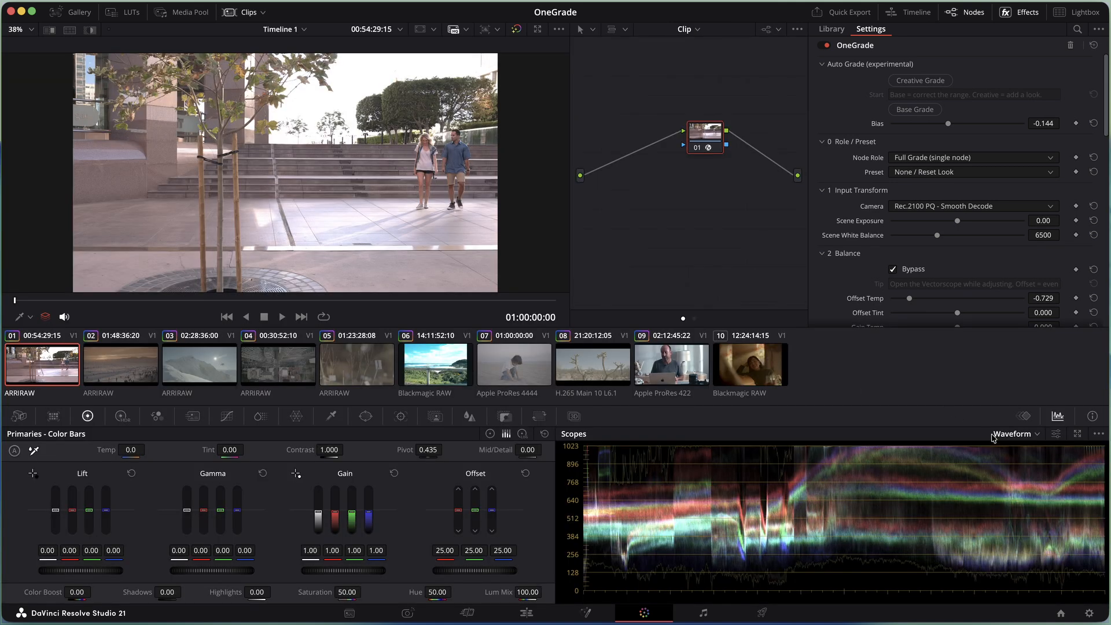
Disable and re-enable node 01 to compare the ungraded and graded image on the waveform
left_click(699, 148)
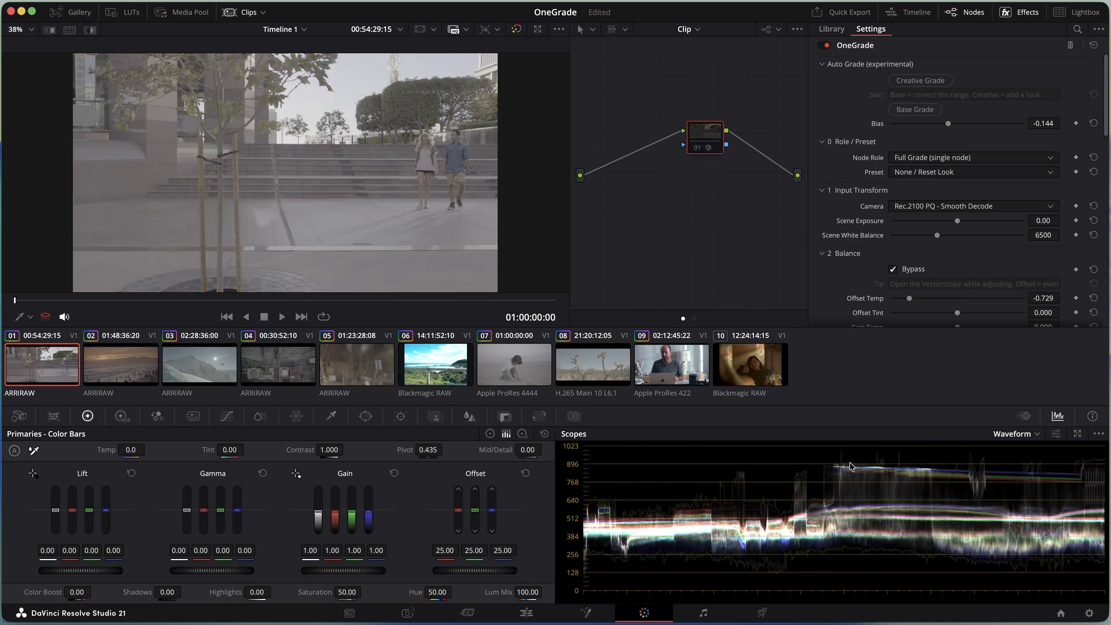
left_click(697, 149)
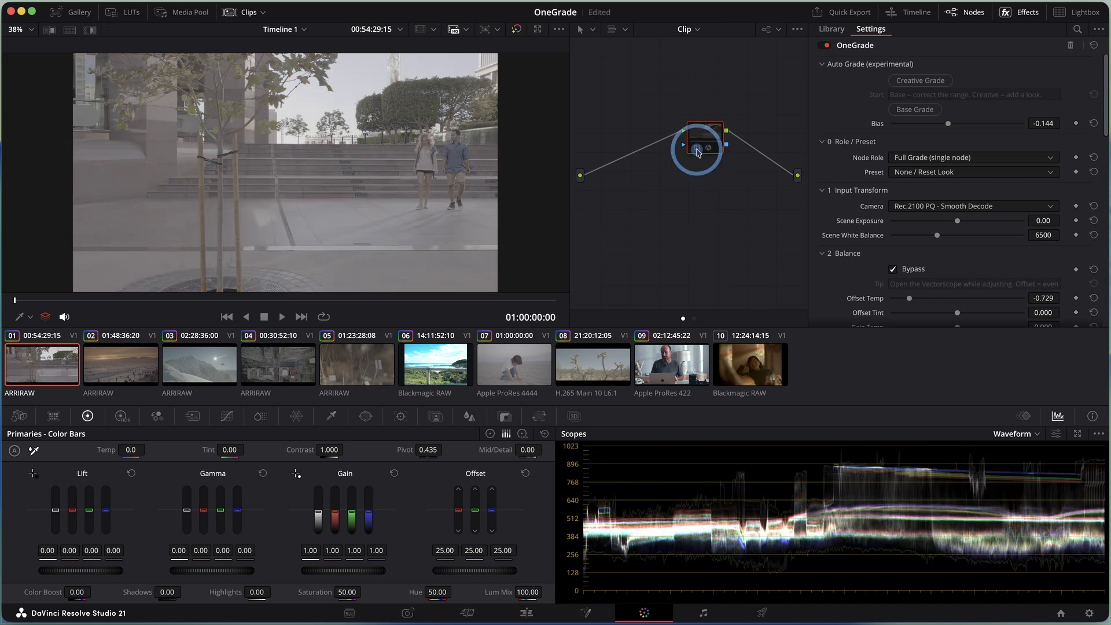
left_click_drag(697, 152, 693, 143)
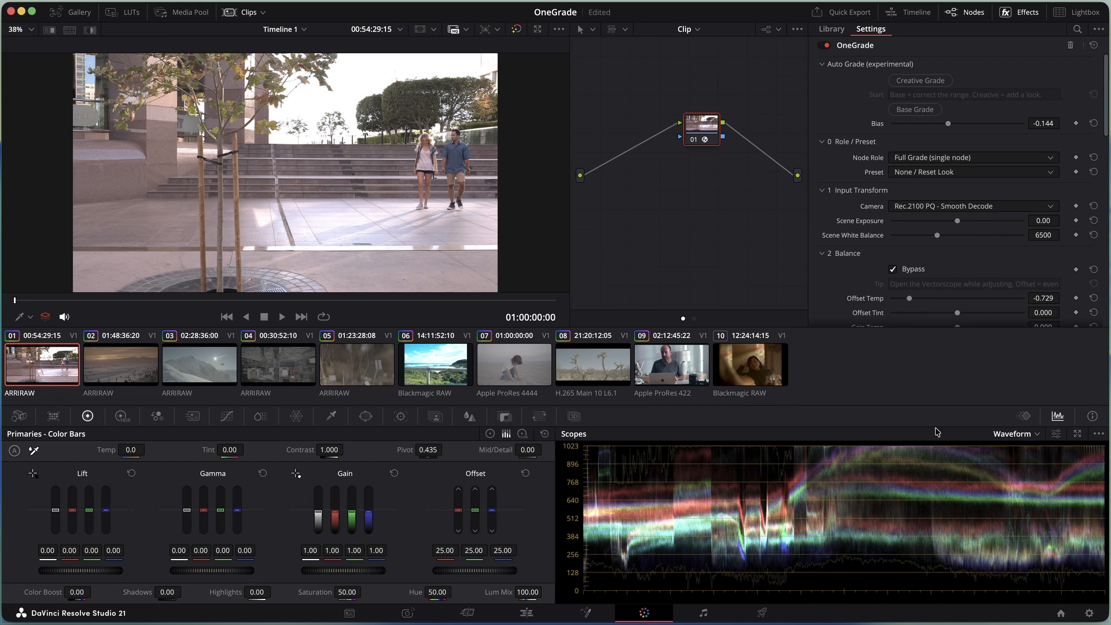
Enlarge the viewer, try a very low Exposure Gain of 0.249, and settle the Gain at 0.838
scroll(906, 240, "down", 3)
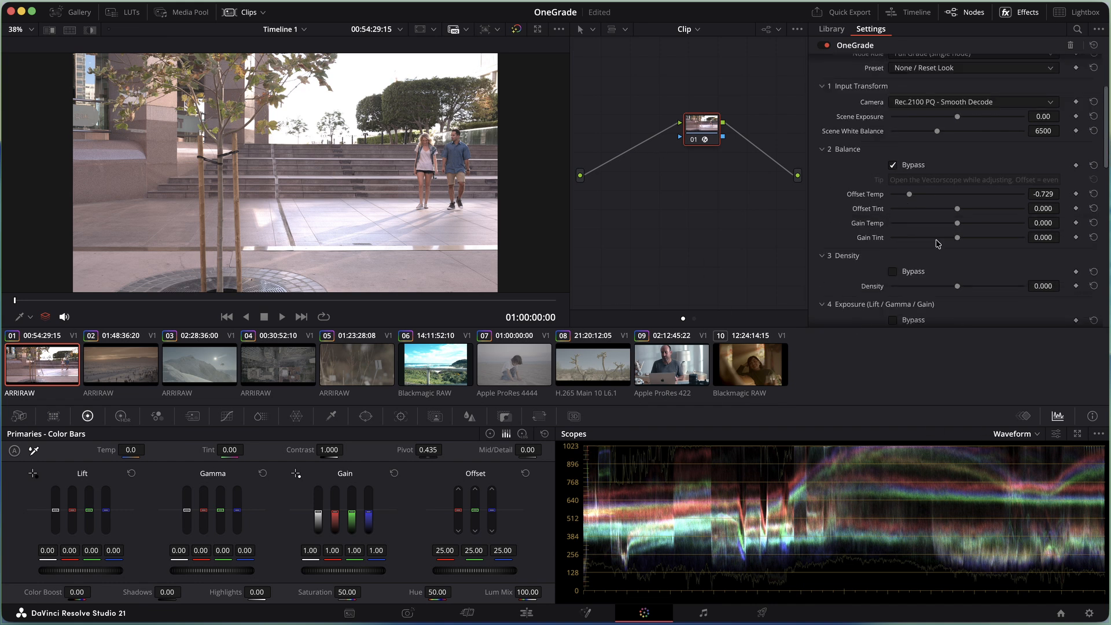
scroll(923, 197, "down", 3)
scroll(931, 213, "up", 4)
key("shift+f")
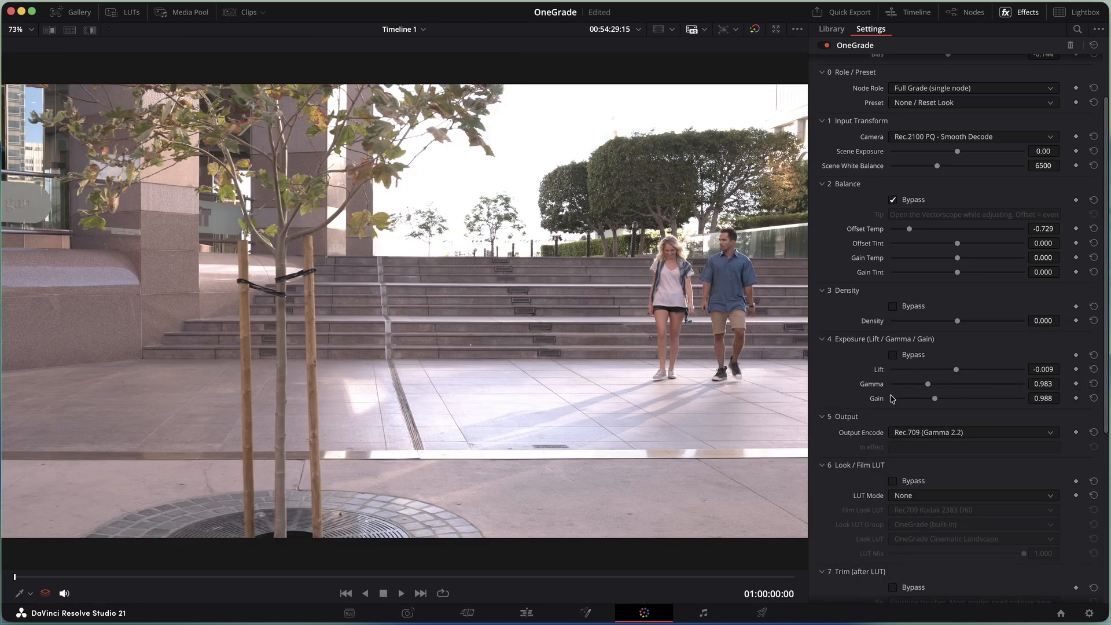
left_click_drag(933, 402, 901, 400)
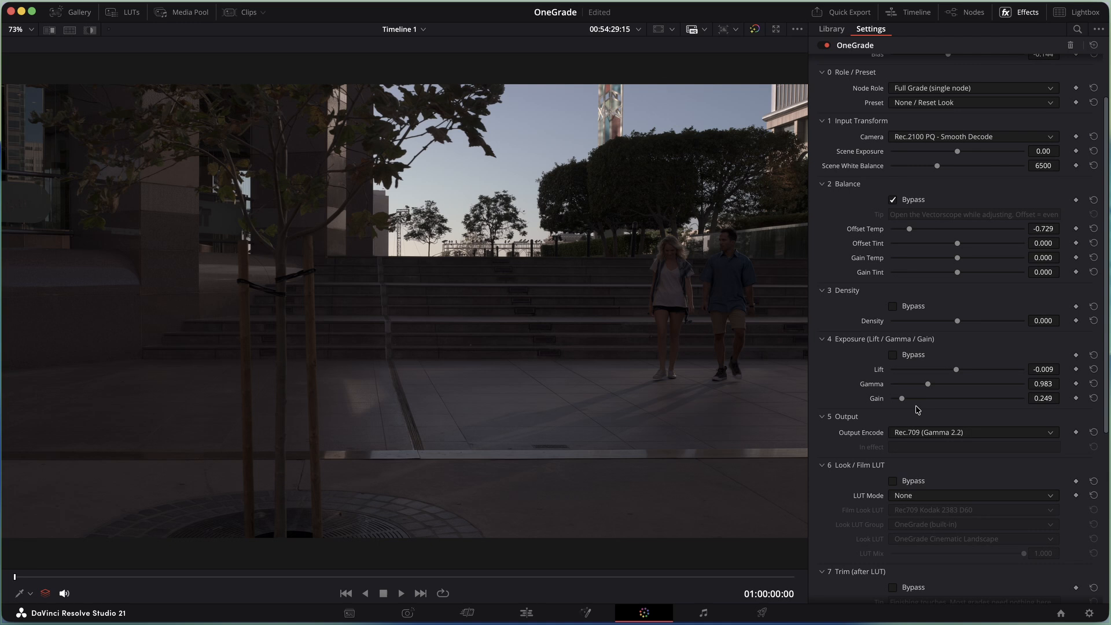
left_click_drag(902, 399, 928, 398)
Reapply the automatic Base Grade and raise its Bias to 0.459
scroll(948, 248, "up", 3)
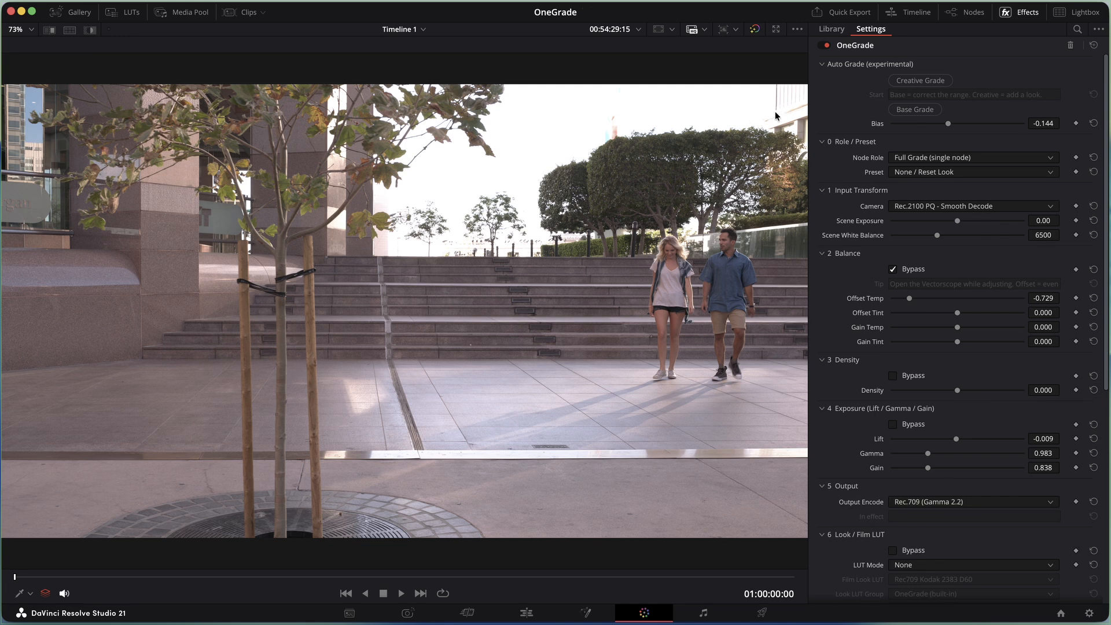
left_click(903, 109)
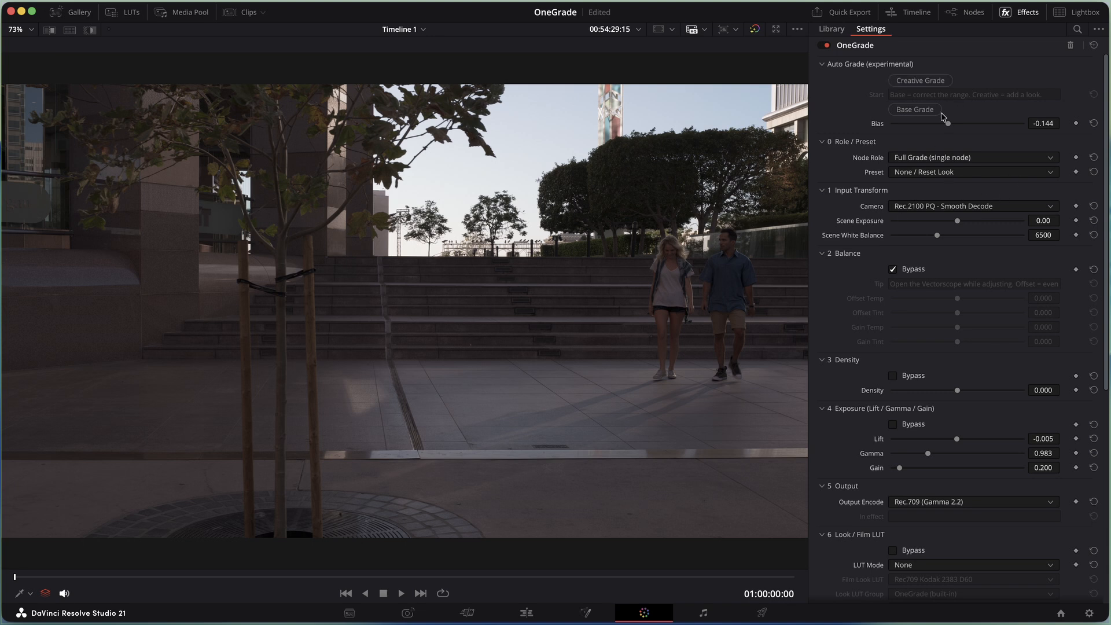
mouse_move(947, 123)
left_mouse_down()
mouse_move(1013, 128)
mouse_move(919, 129)
mouse_move(997, 128)
mouse_move(939, 128)
mouse_move(984, 130)
mouse_move(940, 128)
mouse_move(954, 128)
left_mouse_up()
left_click_drag(953, 124, 988, 127)
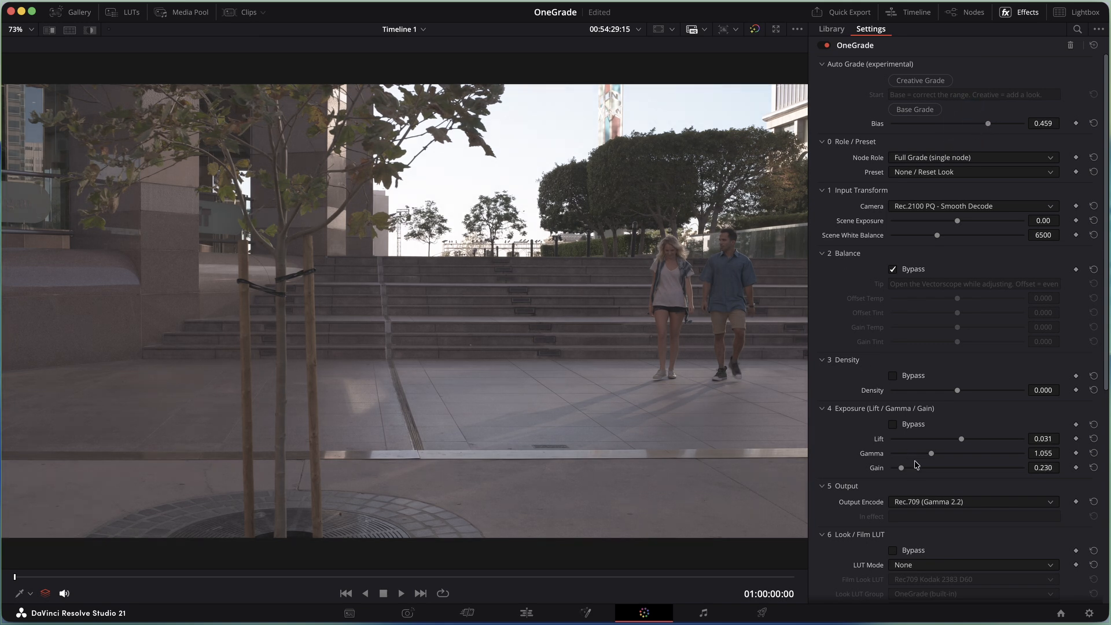
Set the Exposure Gain to 0.393 and the Lift to -0.055
left_click(905, 469)
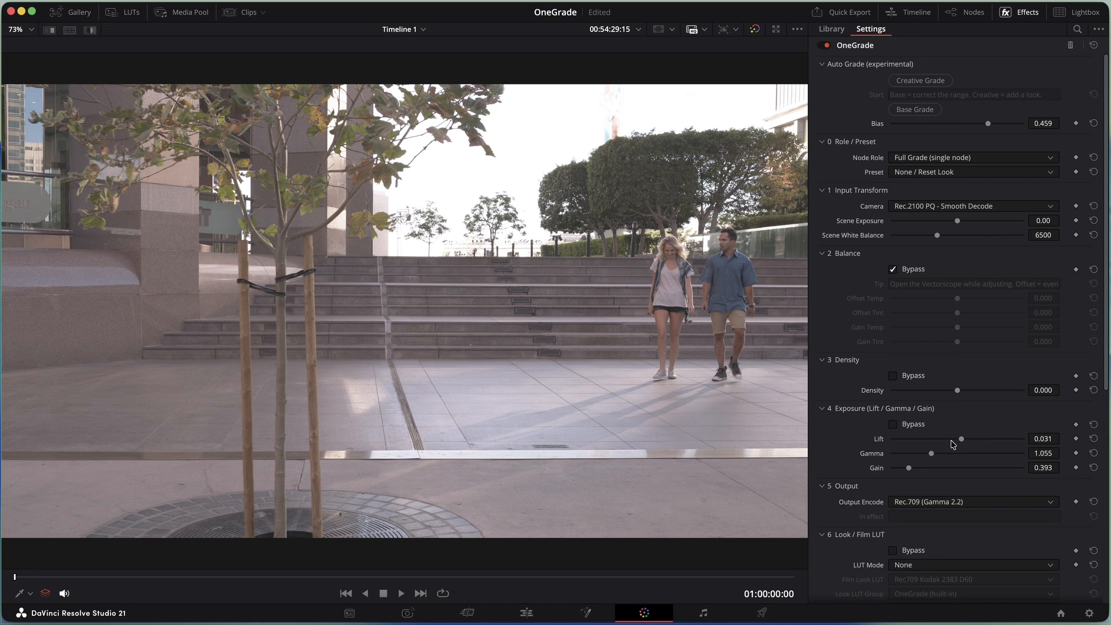
left_click_drag(963, 440, 952, 441)
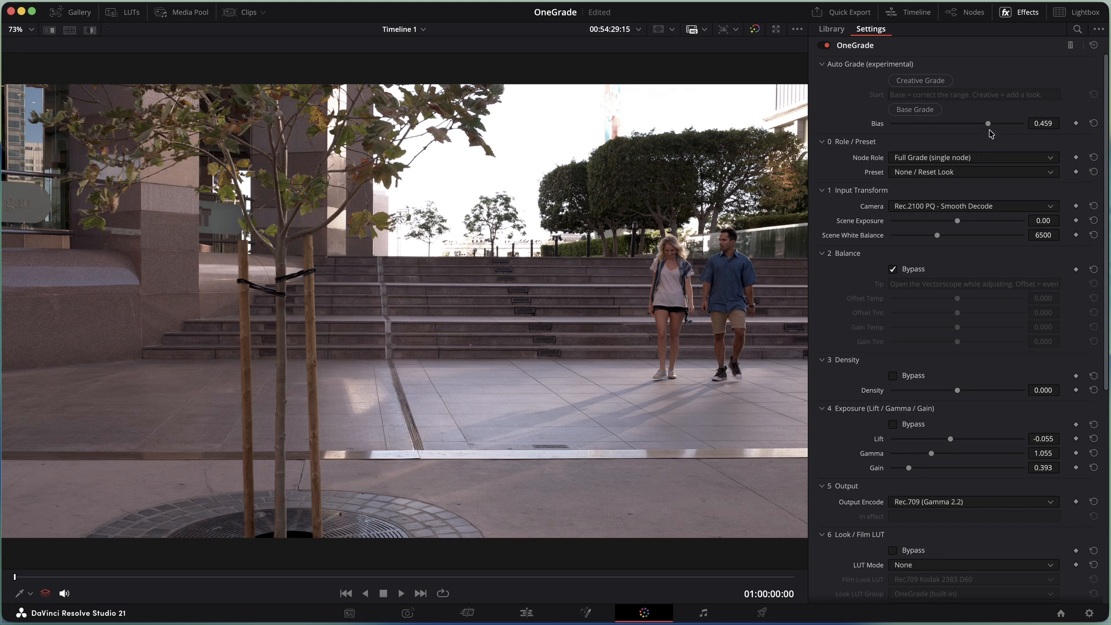
Raise the Bias to 0.511, and refine the exposure with Gain at 0.406 and Lift at -0.037
left_click_drag(990, 124, 990, 126)
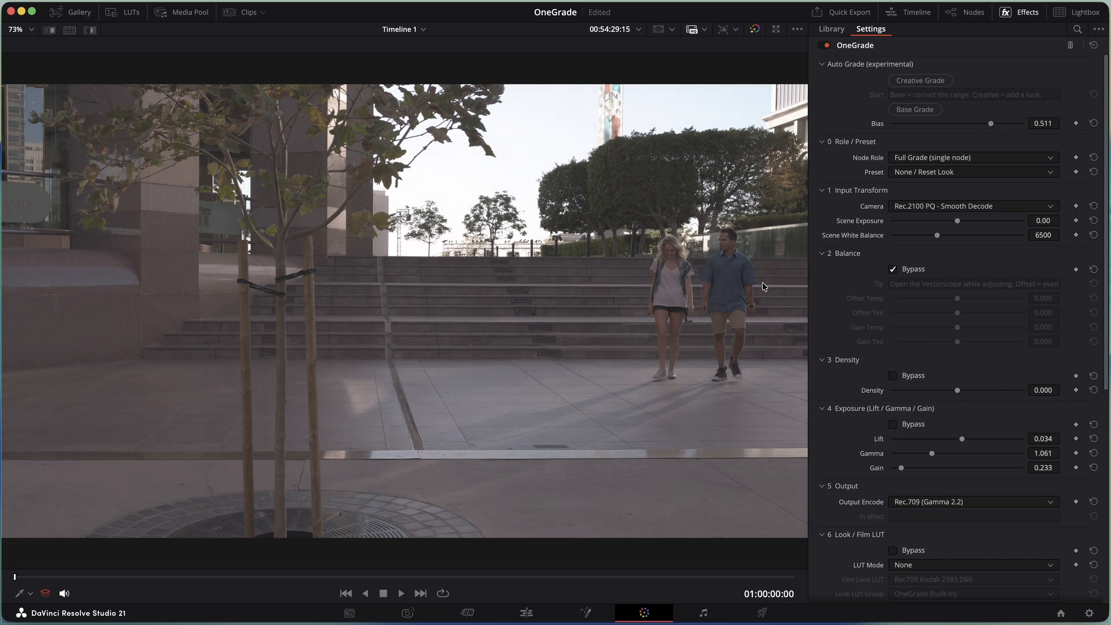
left_click_drag(901, 467, 909, 468)
left_click_drag(961, 438, 952, 440)
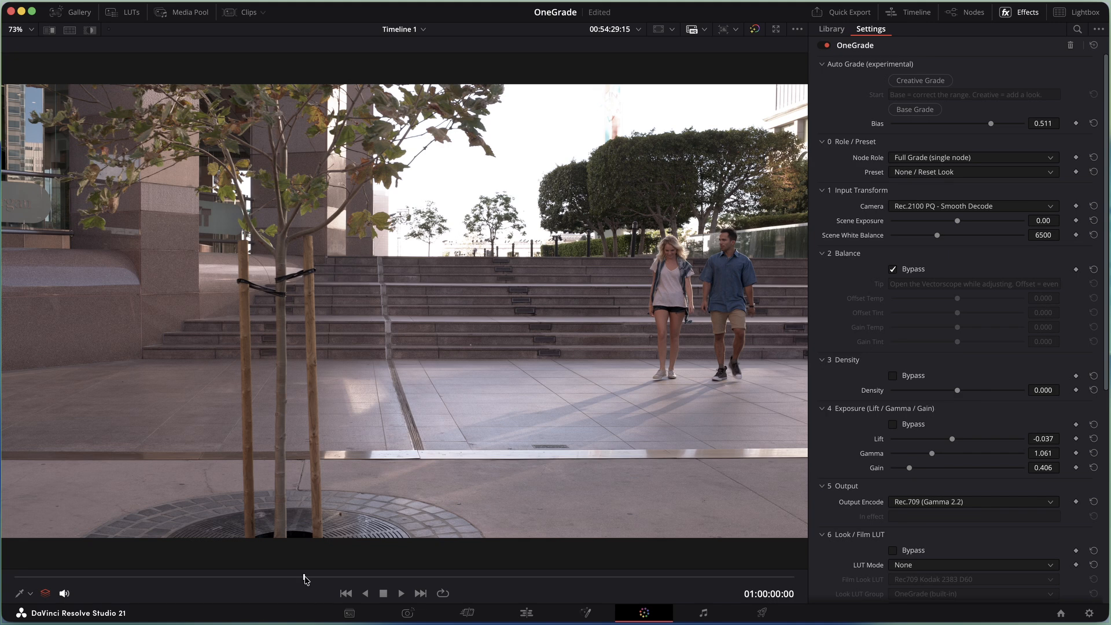
left_click(353, 575)
left_click_drag(379, 569, 257, 549)
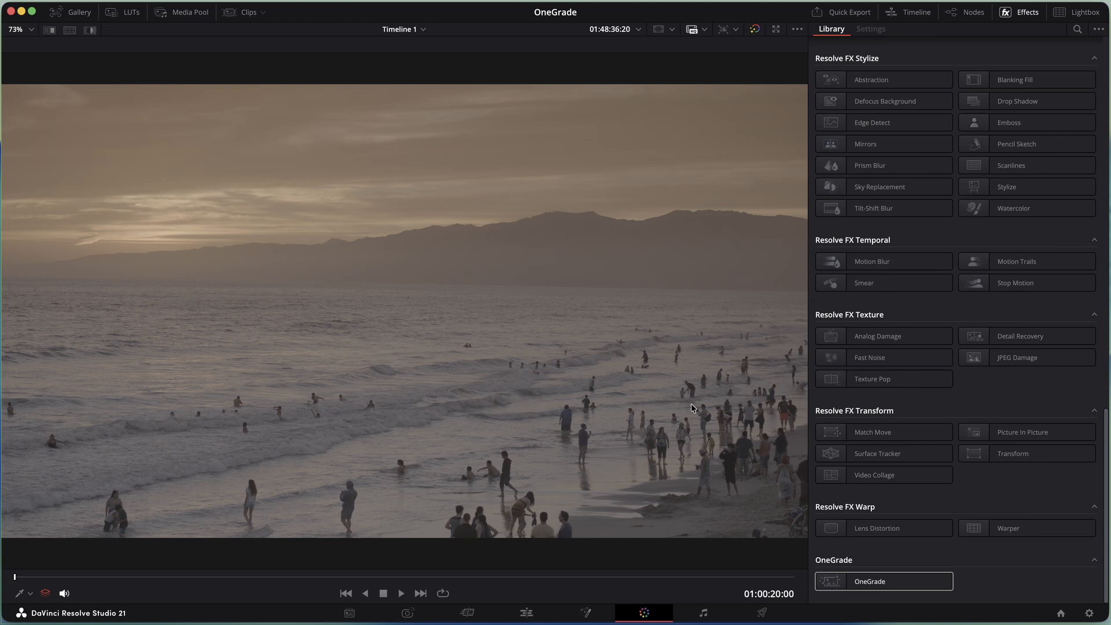
Apply the OneGrade effect to node 01 of the beach sunset clip and enlarge the viewer
key("alt+f")
scroll(845, 281, "down", 5)
left_click_drag(836, 305, 684, 150)
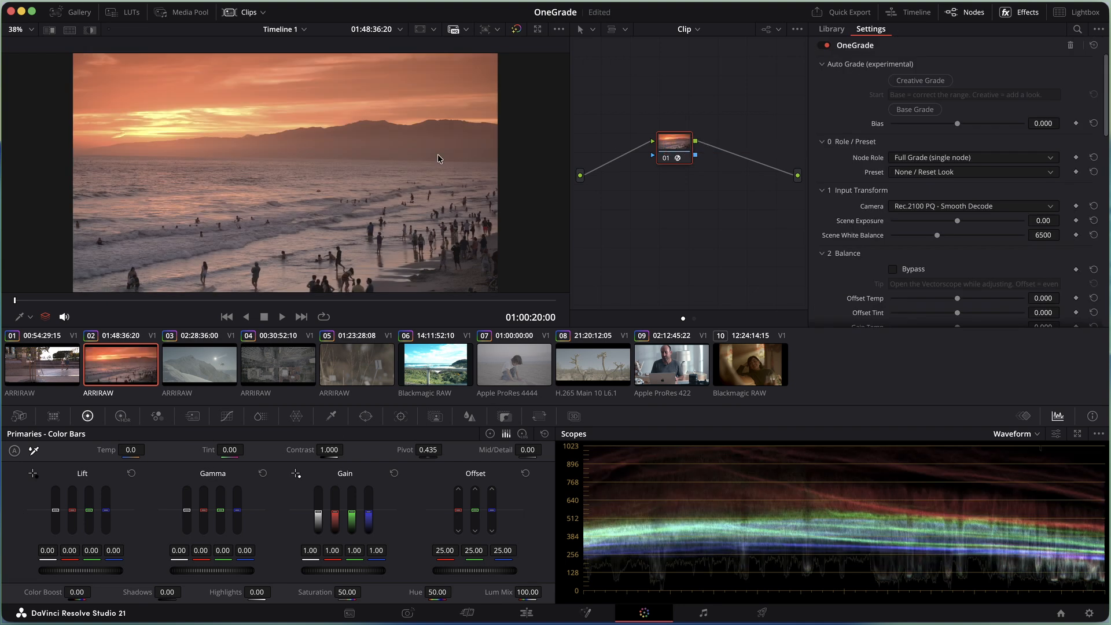
key("alt+f")
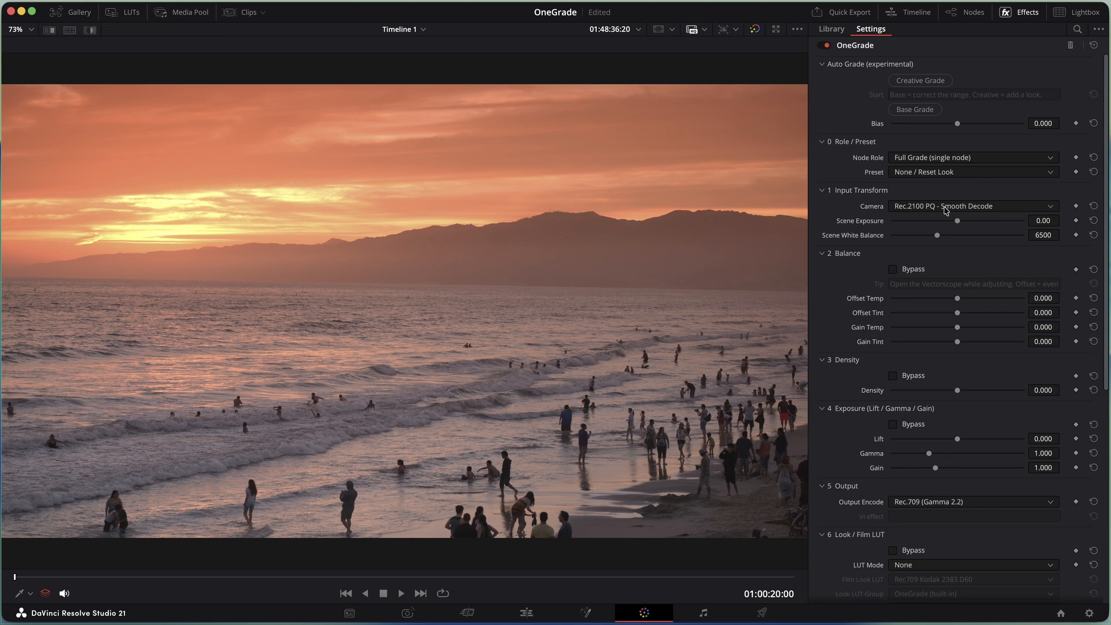
Try the Blackmagic Gen 5 Film and ARRI LogC3 camera transforms, and return to Rec.2100 PQ - Smooth Decode
left_click(920, 208)
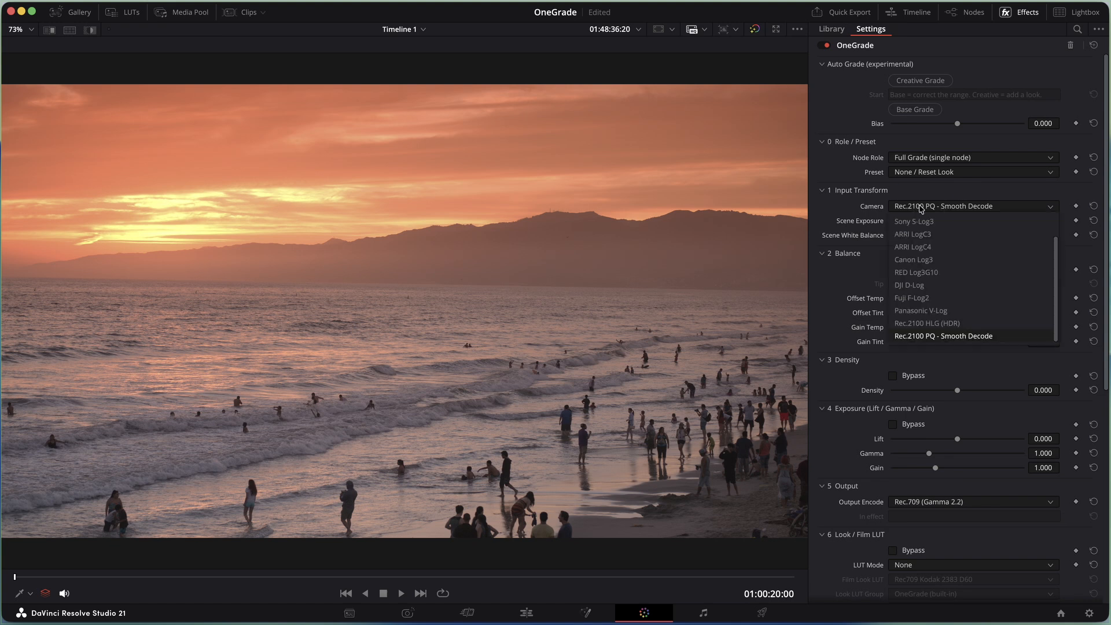
left_click(943, 221)
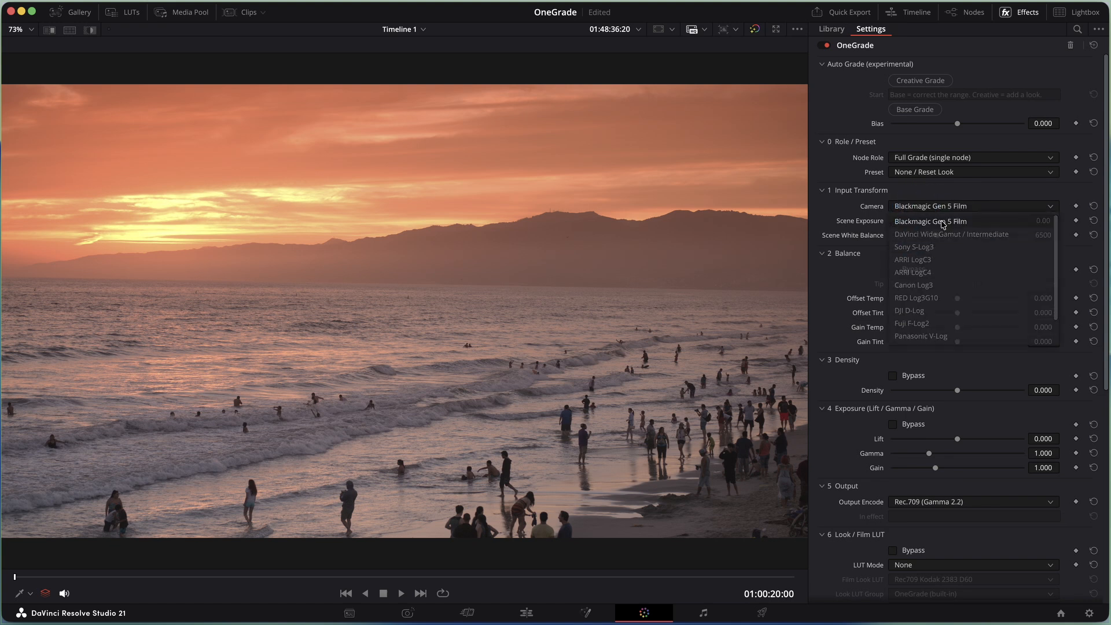
left_click(942, 207)
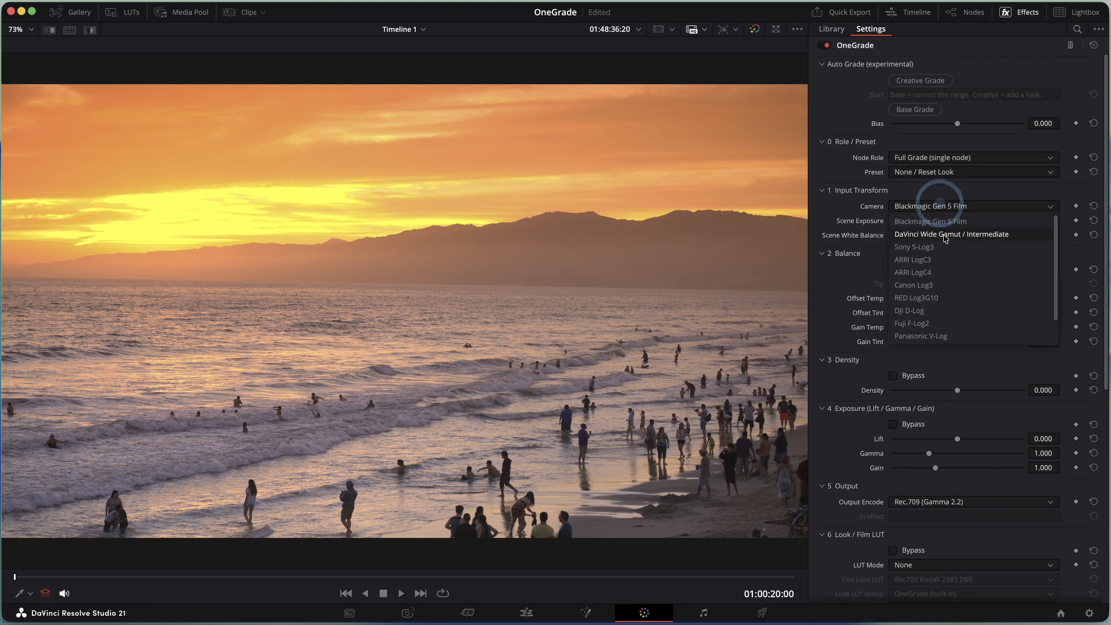
left_click(920, 259)
left_click(936, 206)
scroll(948, 278, "down", 2)
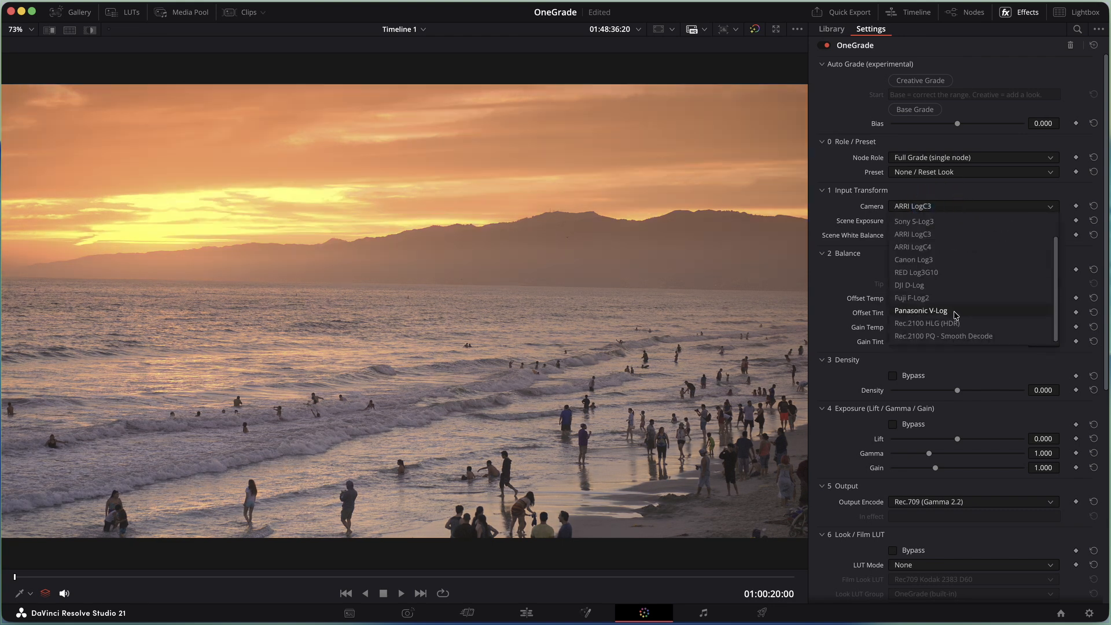
left_click(923, 336)
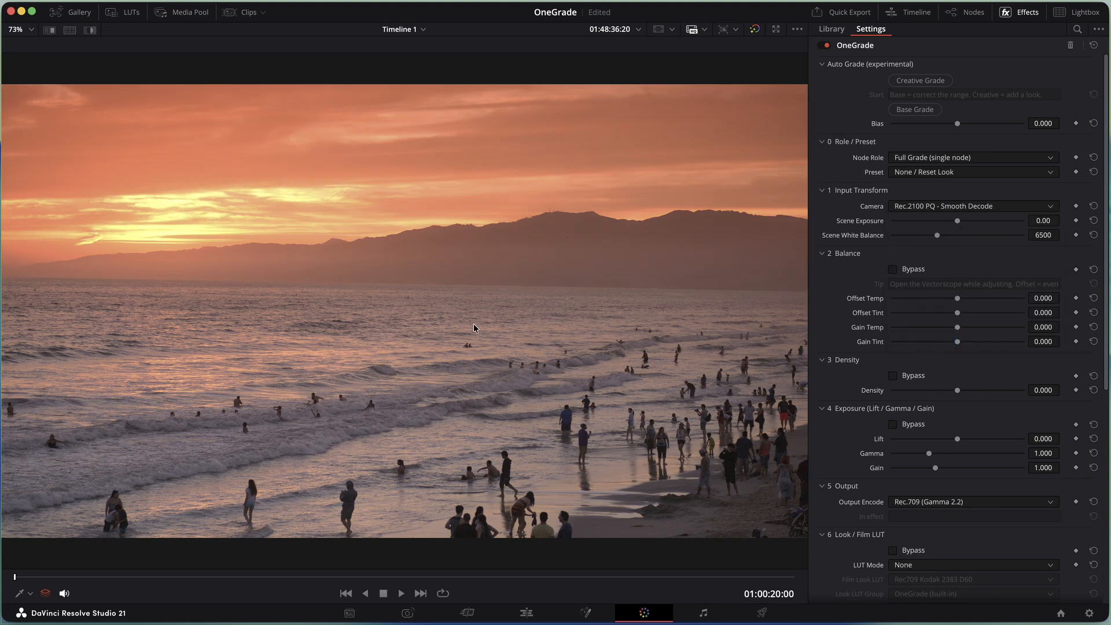
Apply the automatic Base Grade to the beach sunset clip
left_click(916, 110)
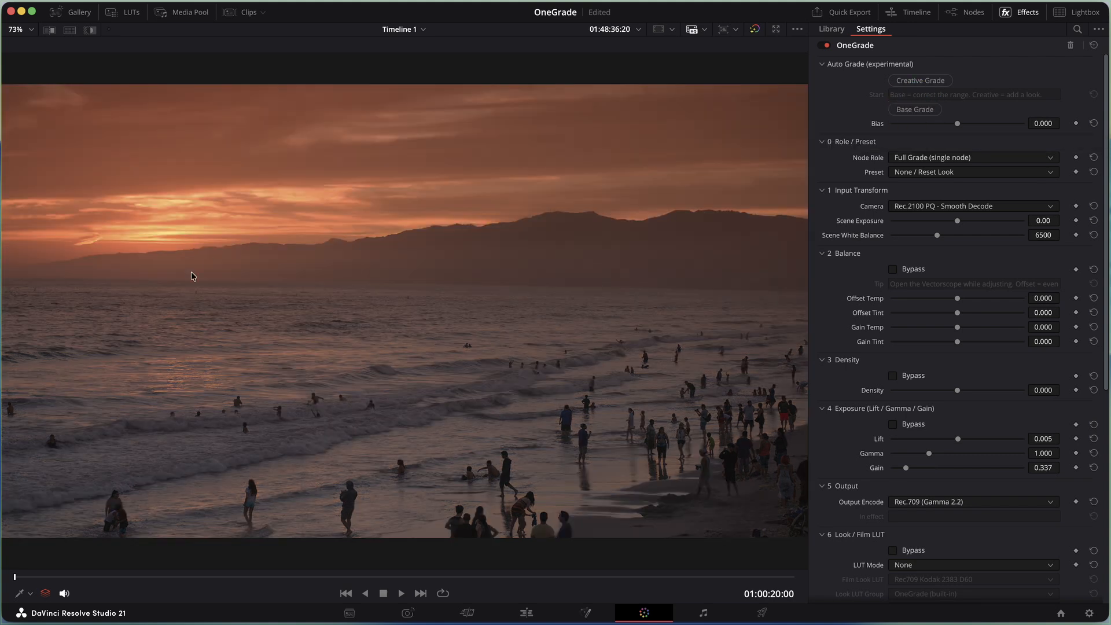
Set the beach sunset clip's Bias to 0.022, Lift to -0.111 and Gain to 0.537
key("alt+f")
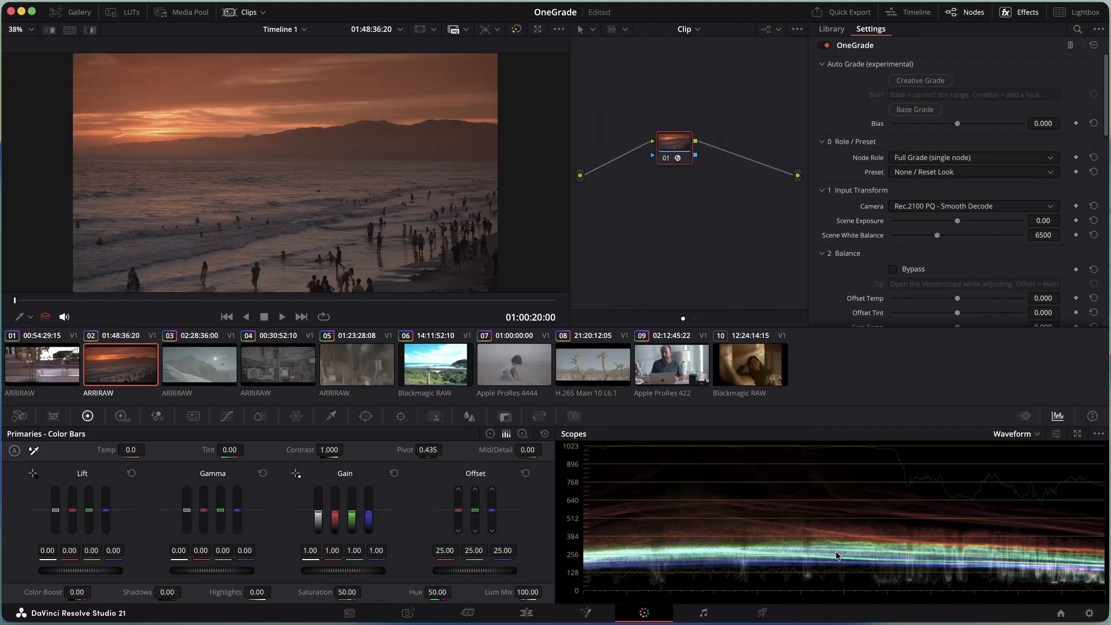
key("alt+f")
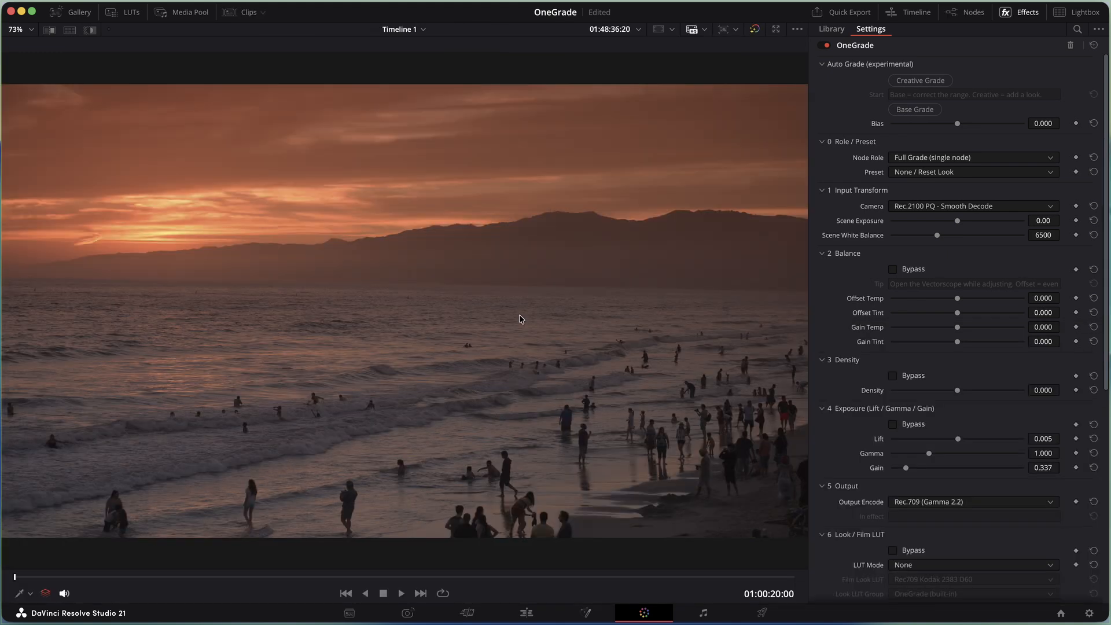
mouse_move(957, 123)
left_mouse_down()
mouse_move(984, 123)
mouse_move(938, 124)
mouse_move(972, 126)
mouse_move(959, 124)
left_mouse_up()
left_click_drag(906, 467, 913, 471)
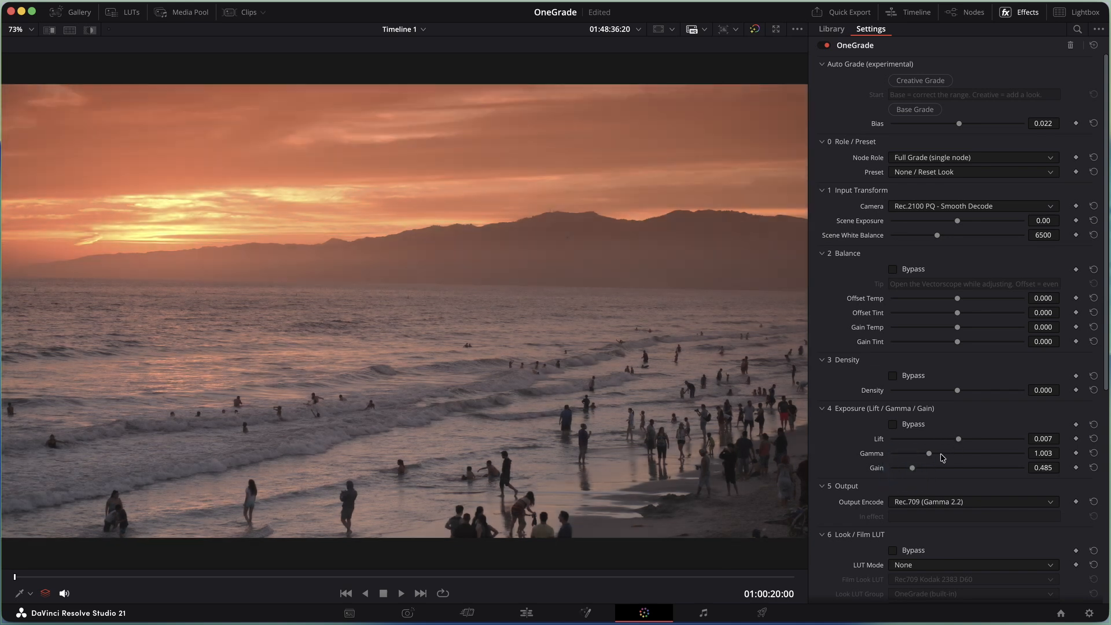
left_click_drag(959, 440, 948, 440)
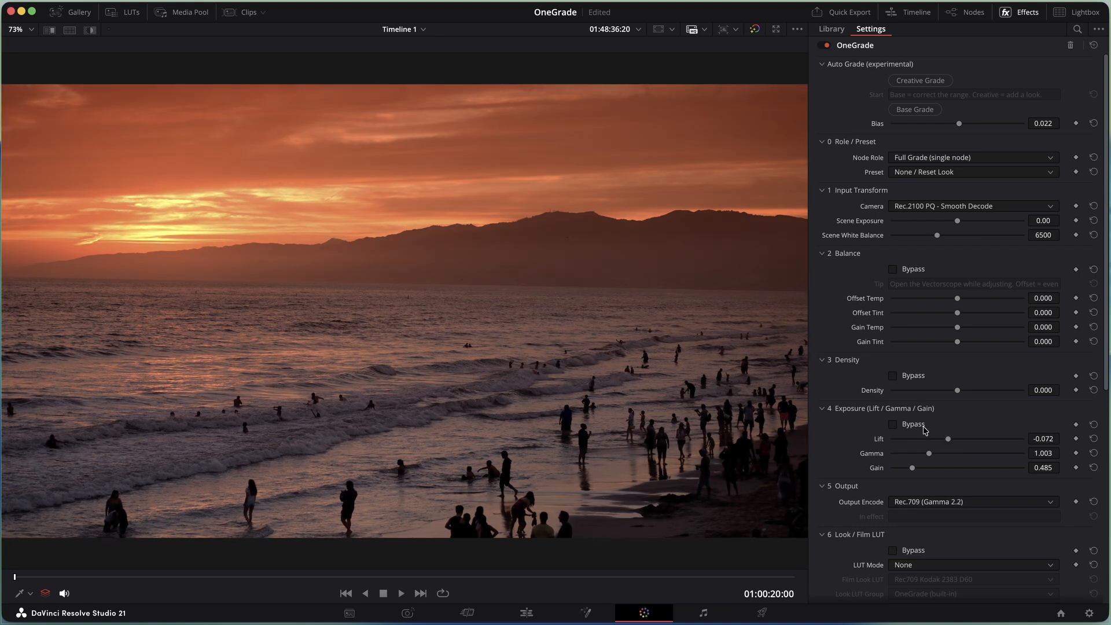
mouse_move(947, 440)
left_mouse_down()
mouse_move(914, 467)
mouse_move(945, 442)
left_mouse_up()
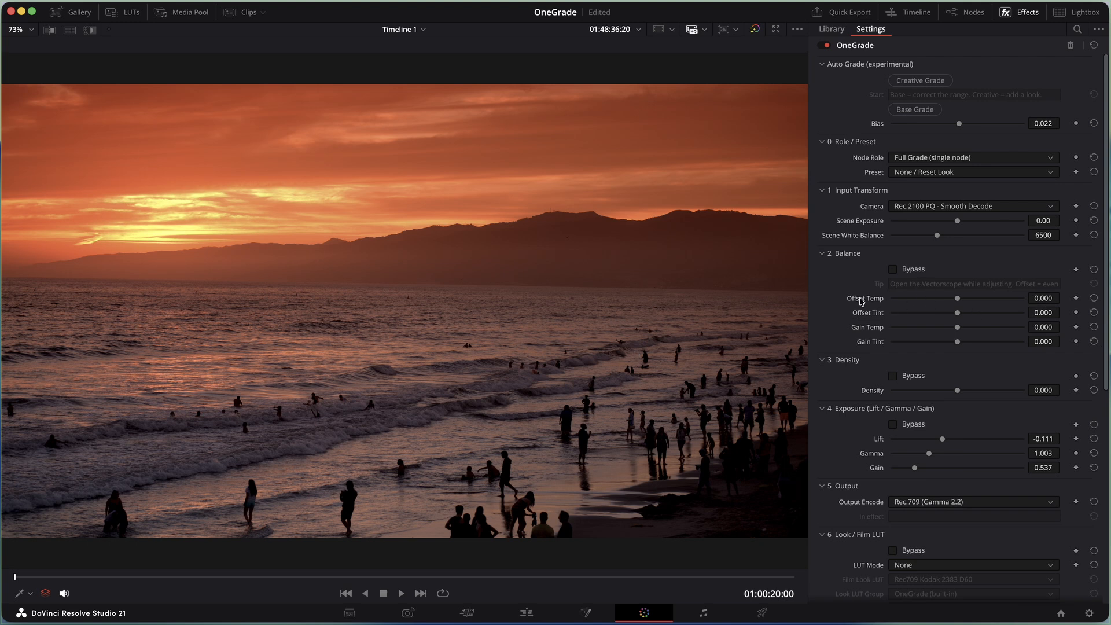
Fine-tune the sunset clip's Offset Temp, compare it with Balance bypassed, and lower the Gamma
left_click_drag(957, 298, 998, 304)
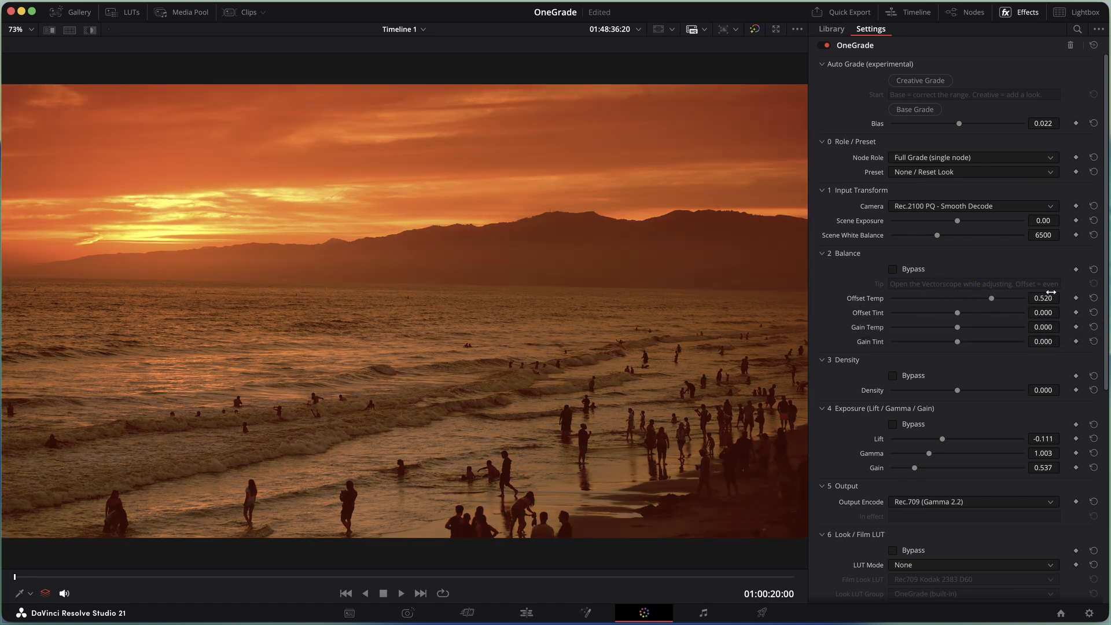
left_click(1094, 298)
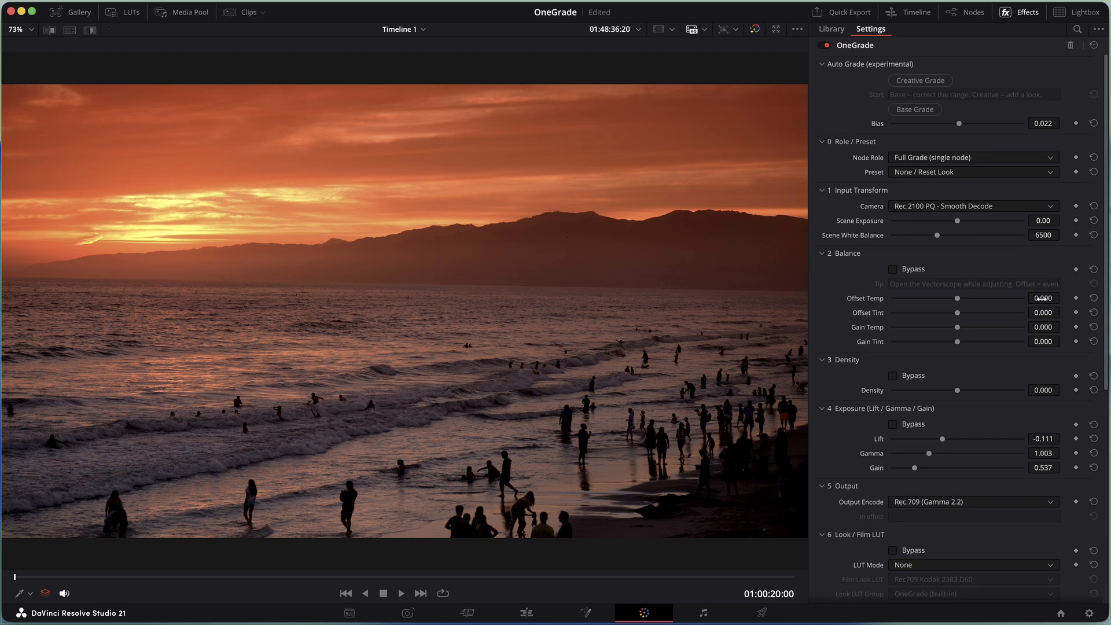
left_click_drag(1043, 299, 1038, 299)
left_click(893, 269)
left_click_drag(930, 454, 915, 467)
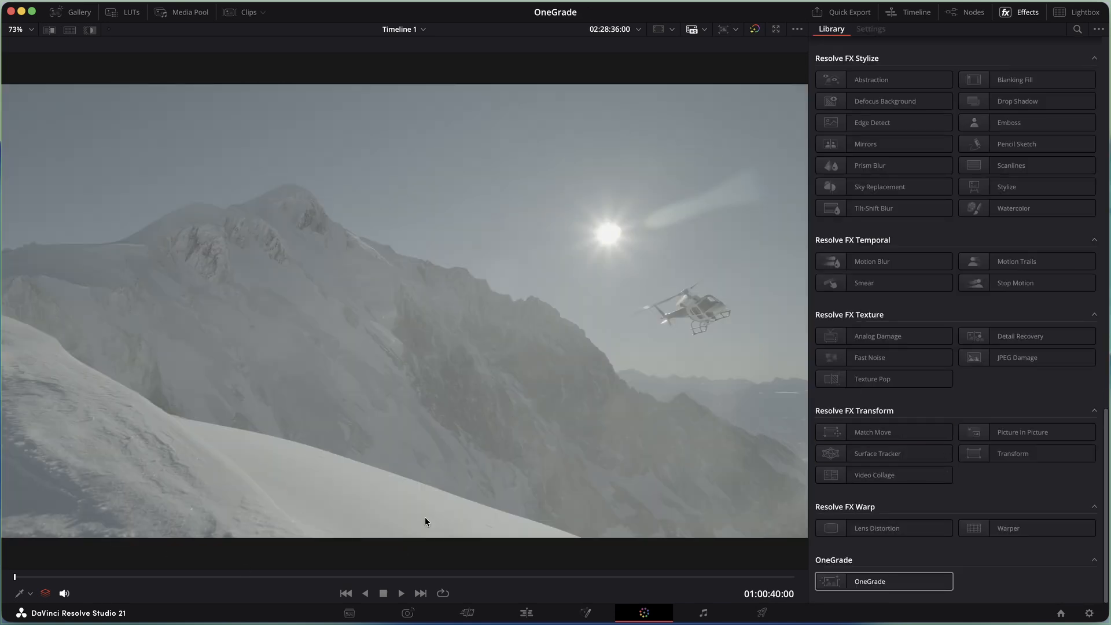
Apply the OneGrade effect to node 01 of the snowy mountain helicopter clip and enlarge the viewer
key("alt+f")
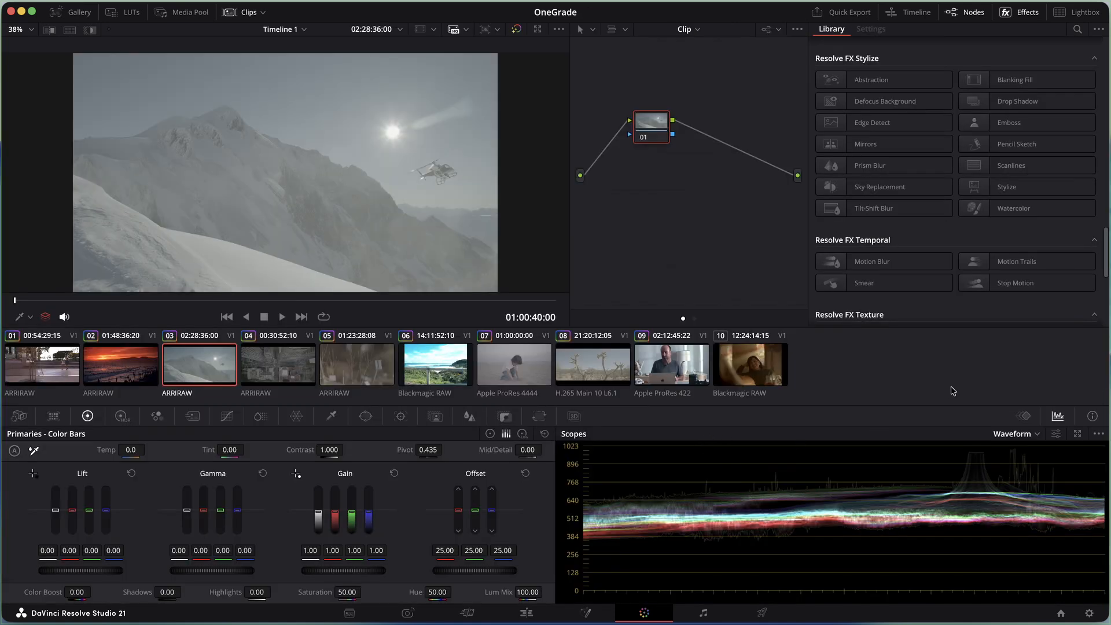
scroll(952, 388, "down", 5)
left_click_drag(836, 304, 652, 120)
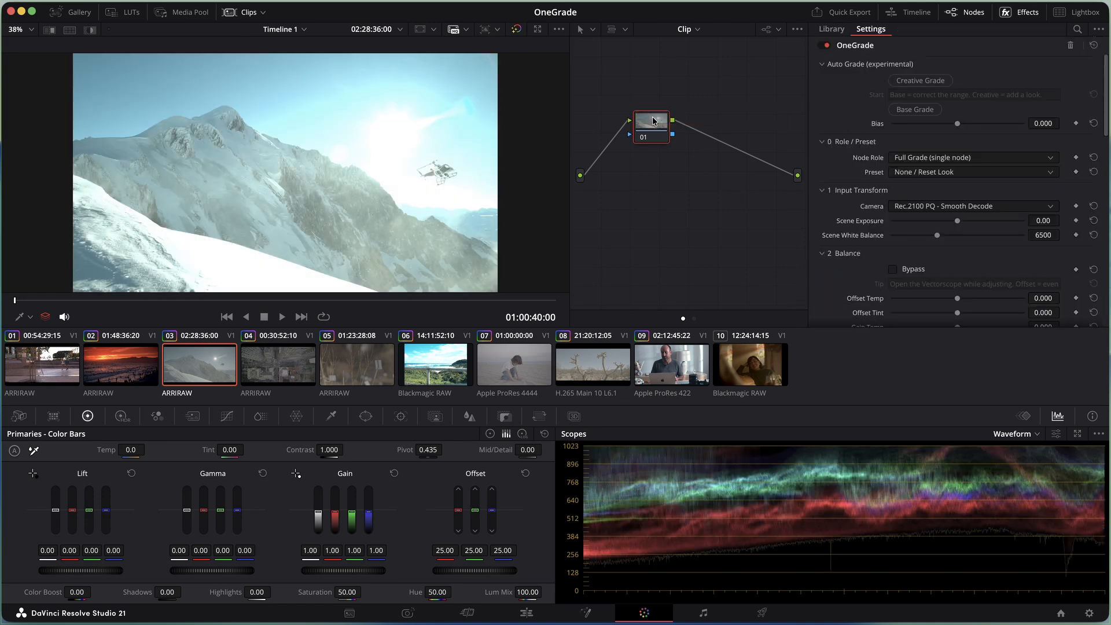
key("alt+f")
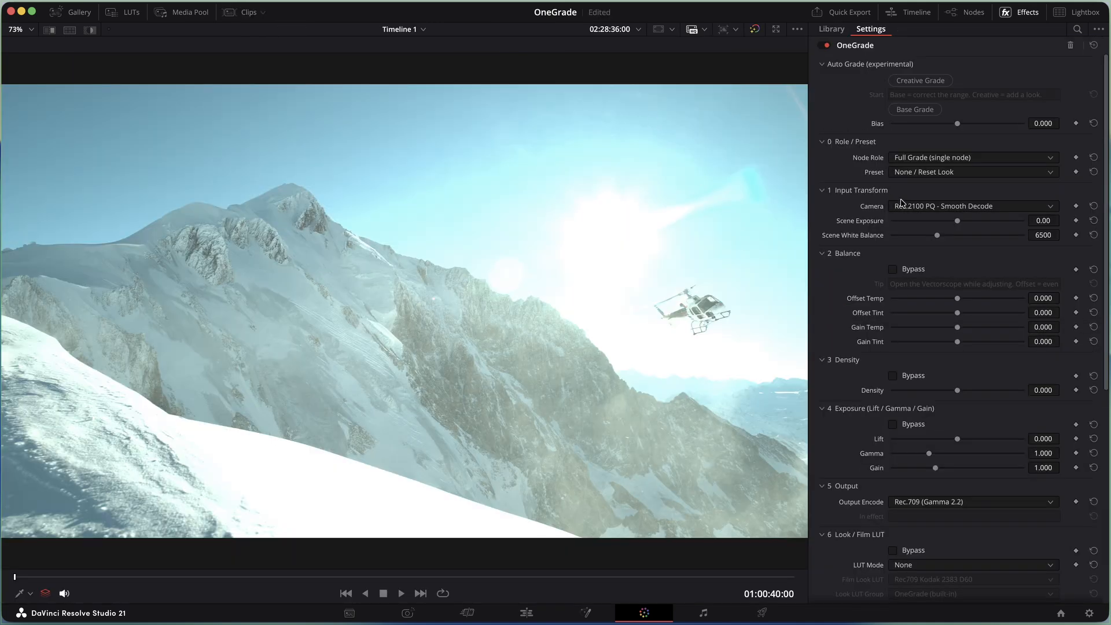
Apply the automatic Base Grade to the helicopter clip, and run it again on the frames at 01:01:09:01 and 01:01:08:10
left_click(929, 112)
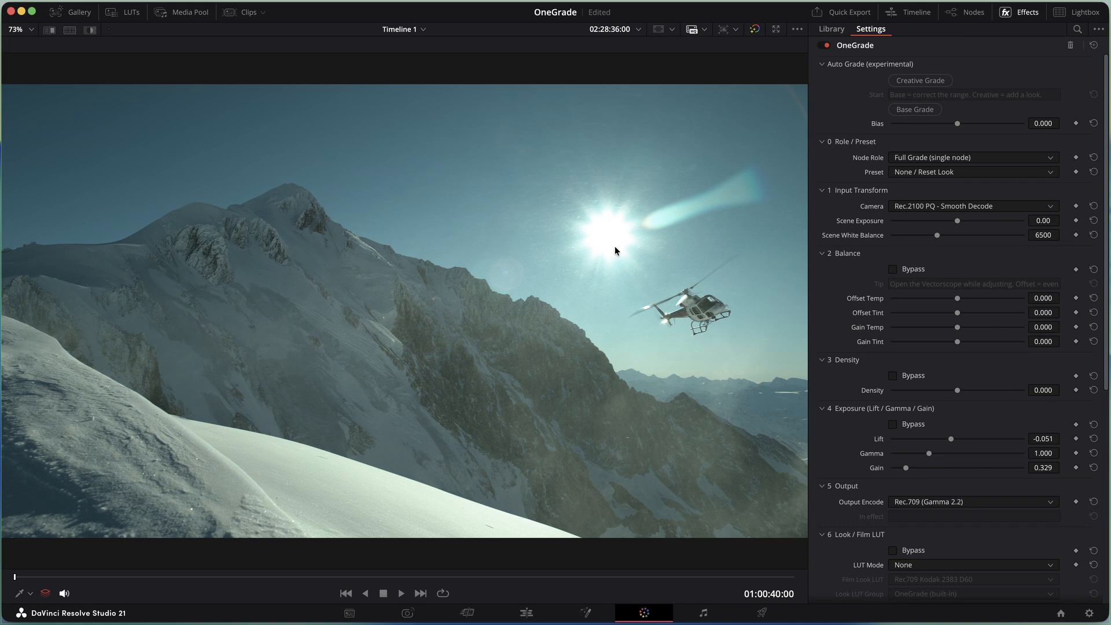
left_click(440, 576)
left_click_drag(458, 577, 473, 579)
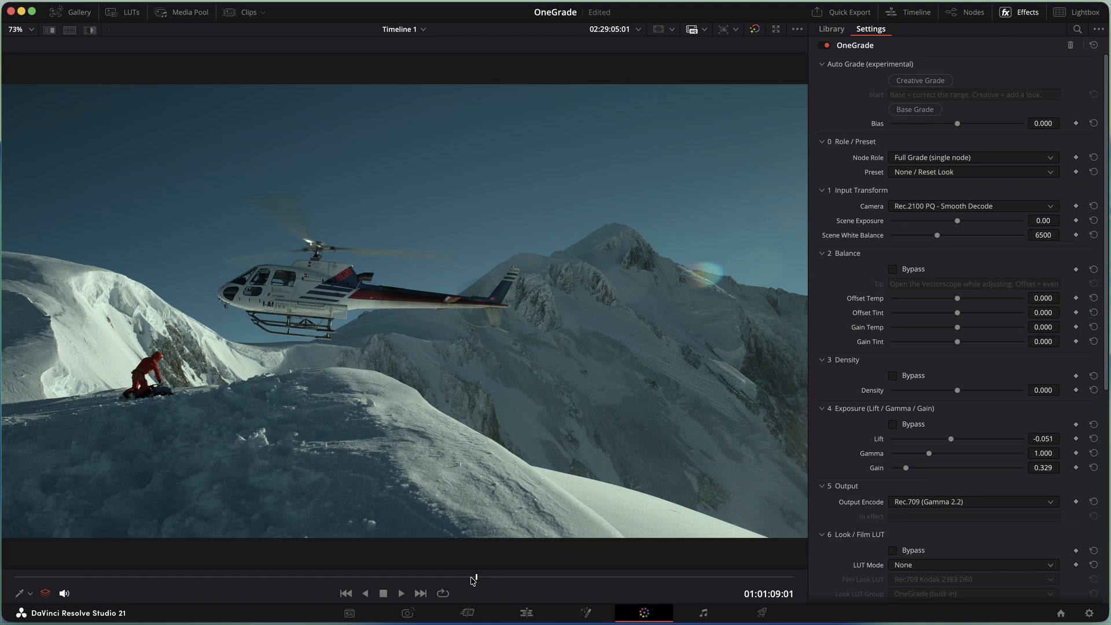
left_click(920, 111)
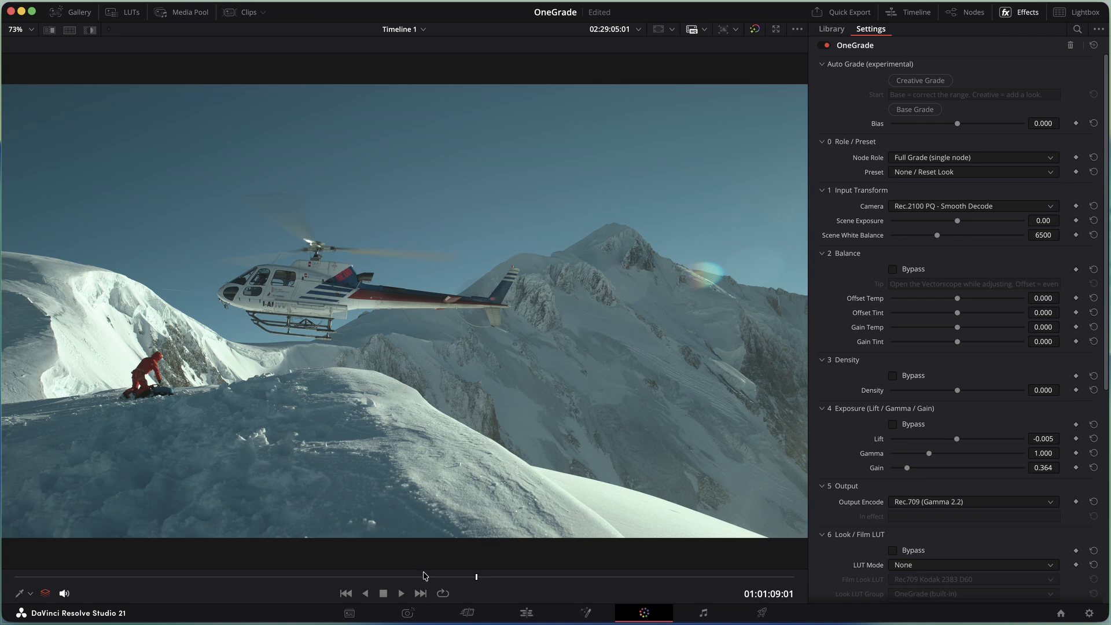
left_click_drag(431, 576, 466, 577)
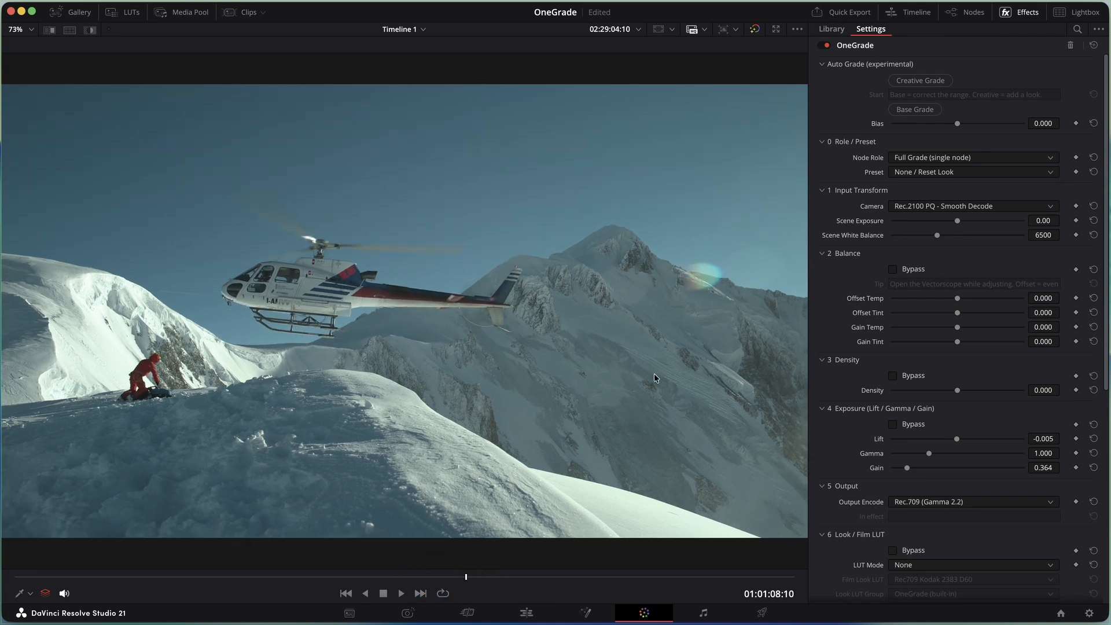
left_click(913, 109)
Set the helicopter clip's Bias to -0.144, Lift to -0.037 and Gain to 0.459
mouse_move(958, 124)
left_mouse_down()
mouse_move(928, 126)
mouse_move(949, 125)
left_mouse_up()
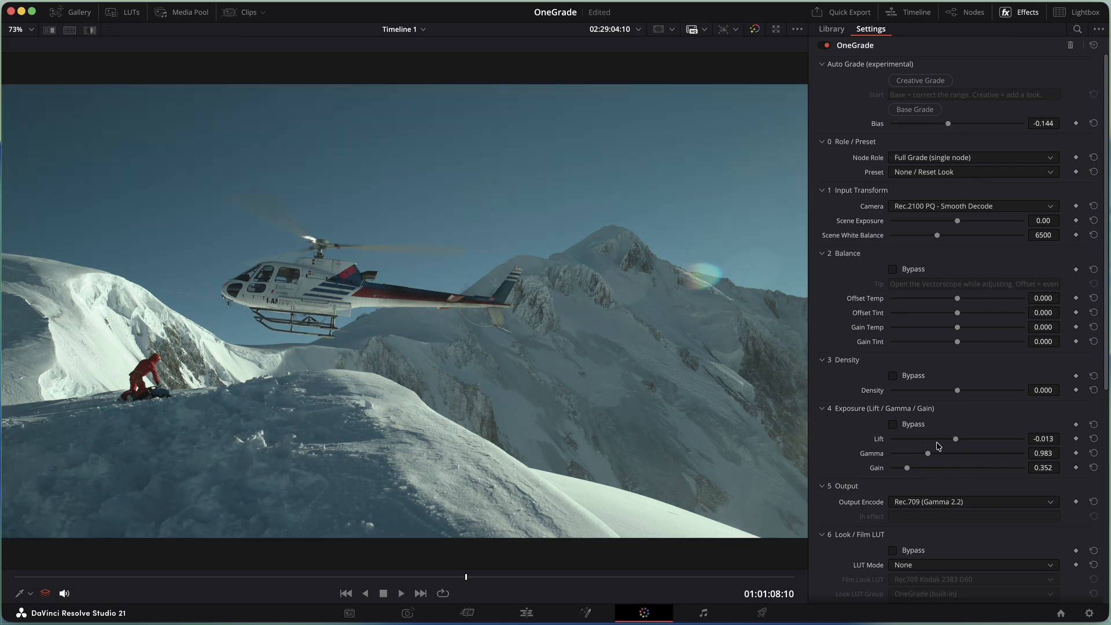
left_click_drag(955, 440, 954, 441)
left_click_drag(907, 467, 912, 468)
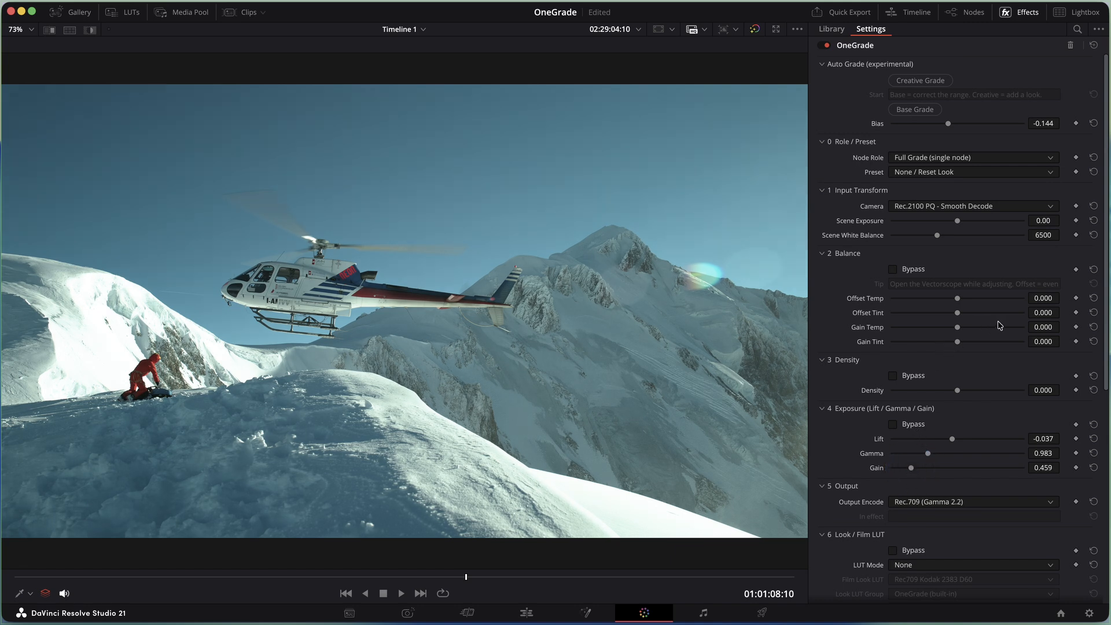
Set Density to 0.224, and adjust the color balance with a cooler Offset Temp and warmer Gain Temp, comparing it with Balance bypassed
left_click_drag(1036, 390, 1063, 389)
left_click_drag(1063, 298, 1062, 298)
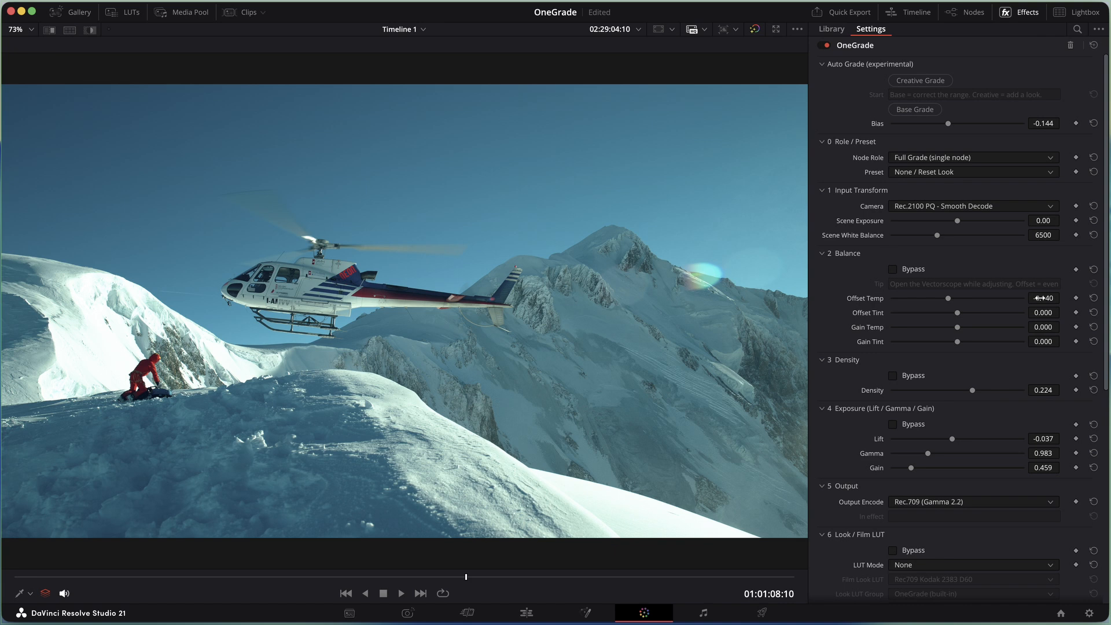
left_click_drag(948, 298, 946, 304)
left_click_drag(957, 327, 984, 327)
left_click(892, 270)
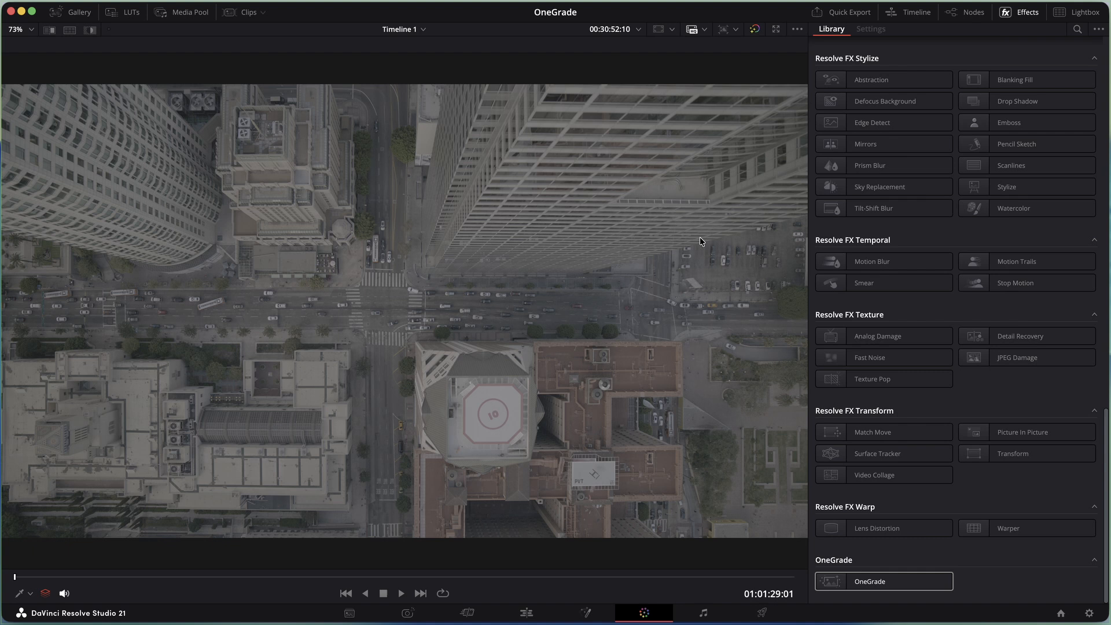
Apply the OneGrade effect to node 01 of the aerial city clip and enlarge the viewer
key("shift+f")
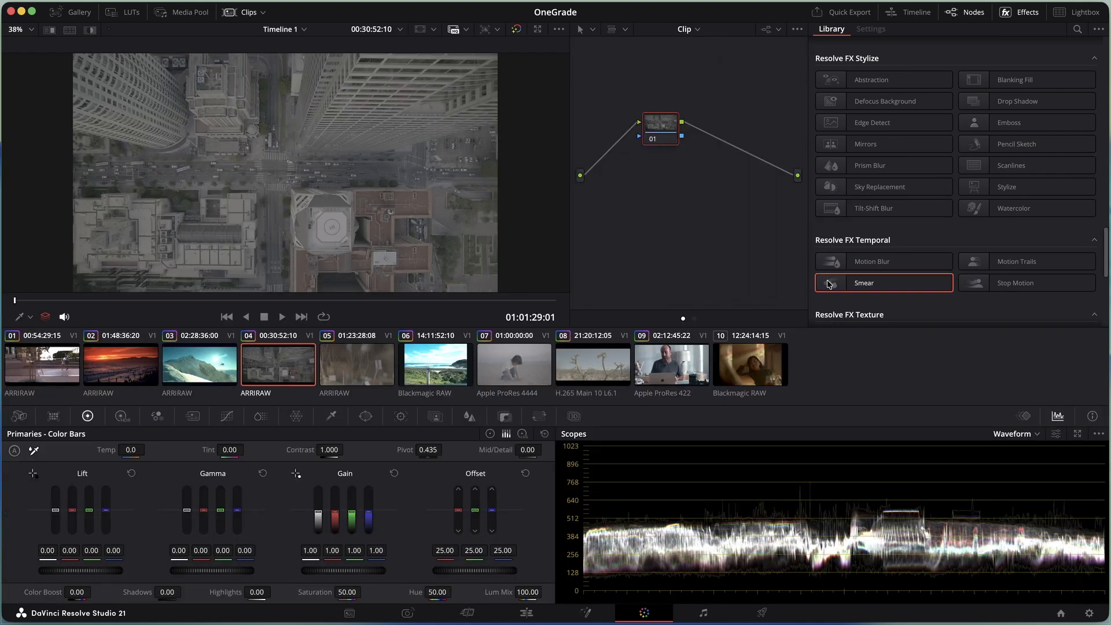
scroll(828, 284, "down", 5)
left_click_drag(833, 301, 653, 128)
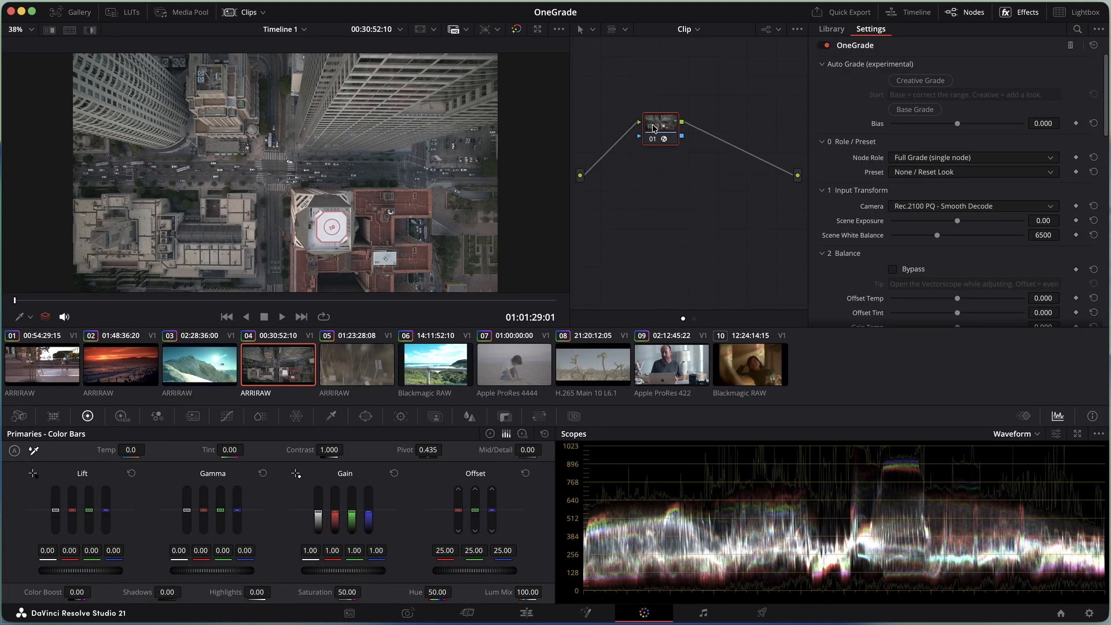
key("alt+f")
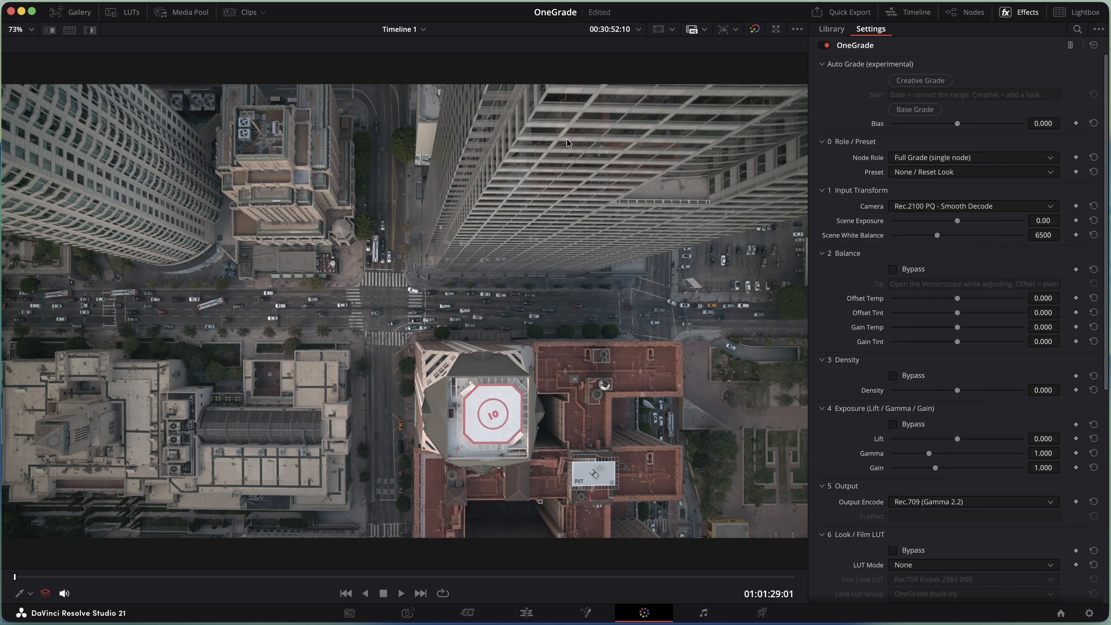
Try the automatic Base Grade on the aerial city clip with Bias at -0.799
left_click(914, 110)
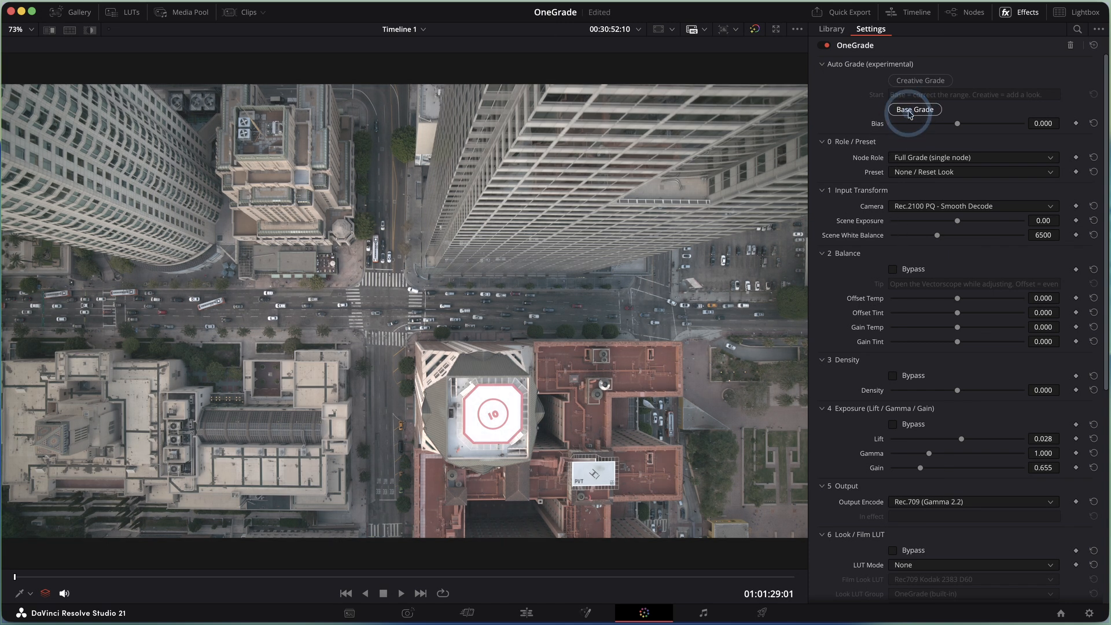
left_click_drag(958, 125, 904, 125)
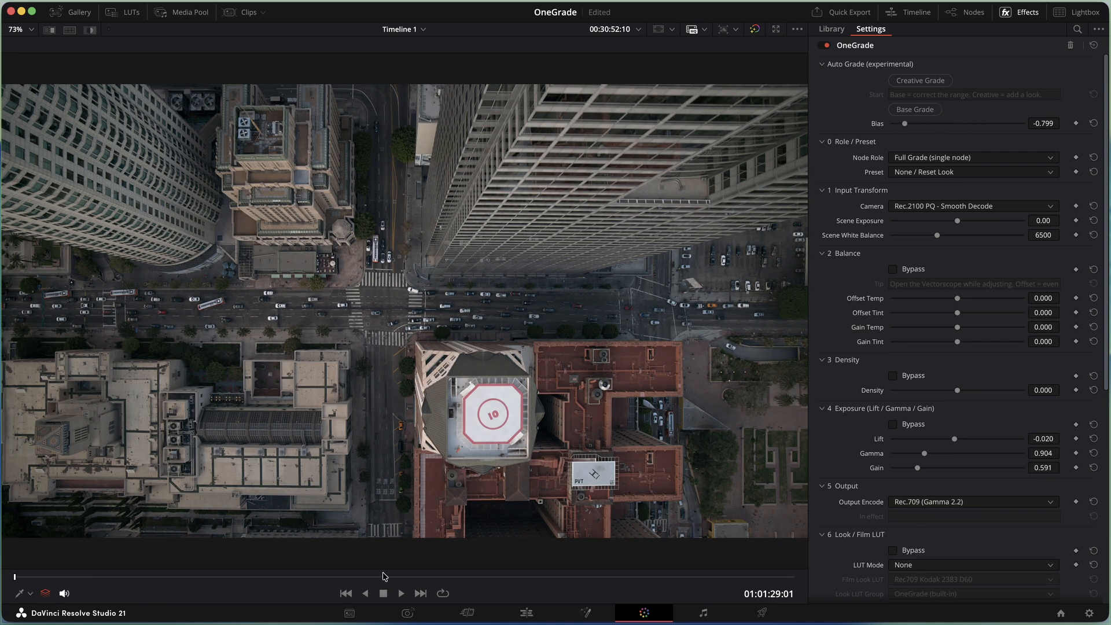
Reset all OneGrade settings at frame 01:01:36:08, apply the automatic Creative Grade, and review the resulting exposure, LUT and trim settings
left_click_drag(384, 575, 288, 589)
left_click(1093, 45)
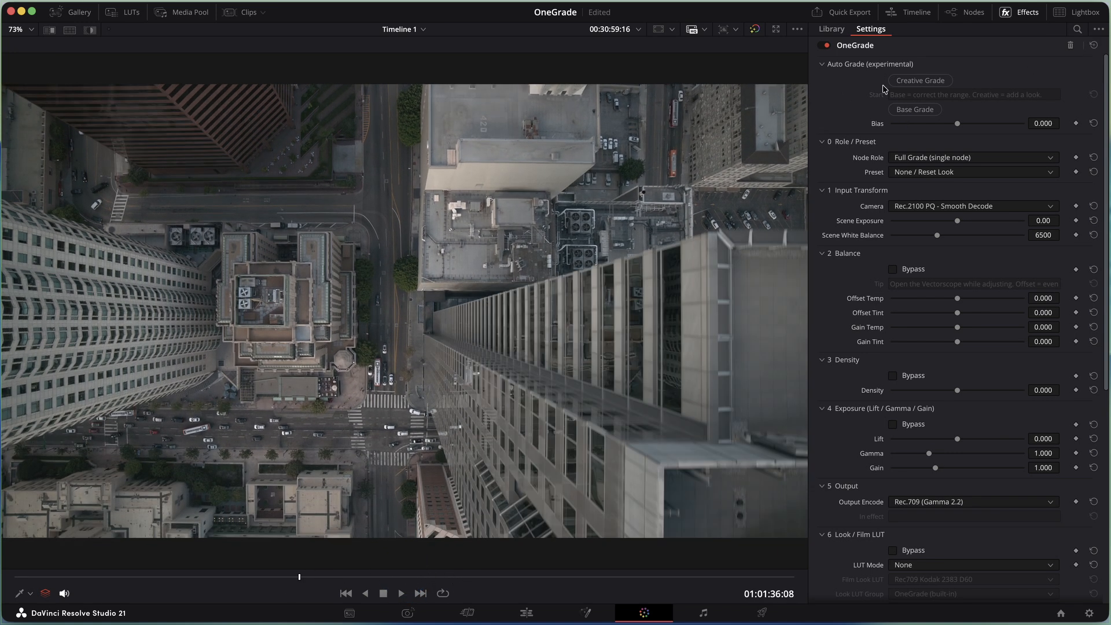
left_click(906, 81)
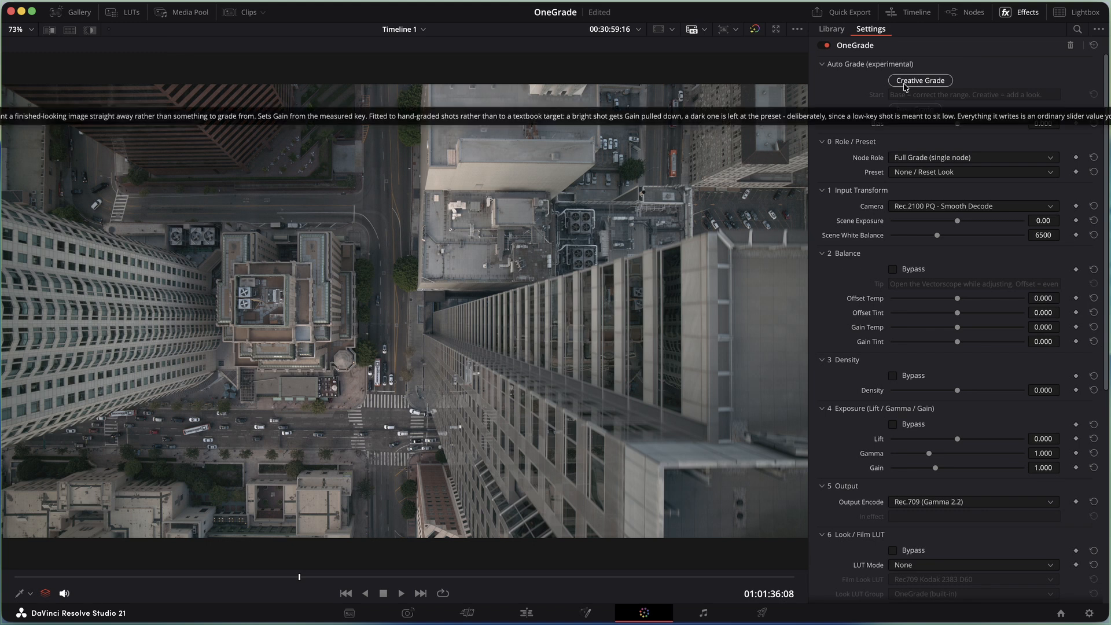
scroll(901, 399, "down", 3)
scroll(901, 398, "down", 2)
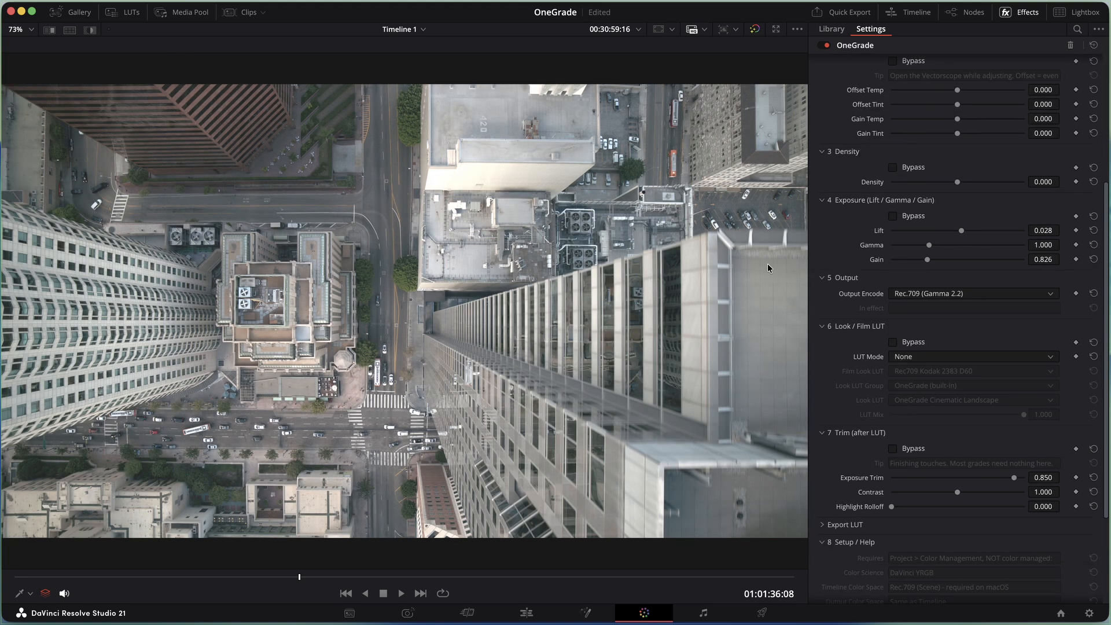
scroll(828, 268, "down", 2)
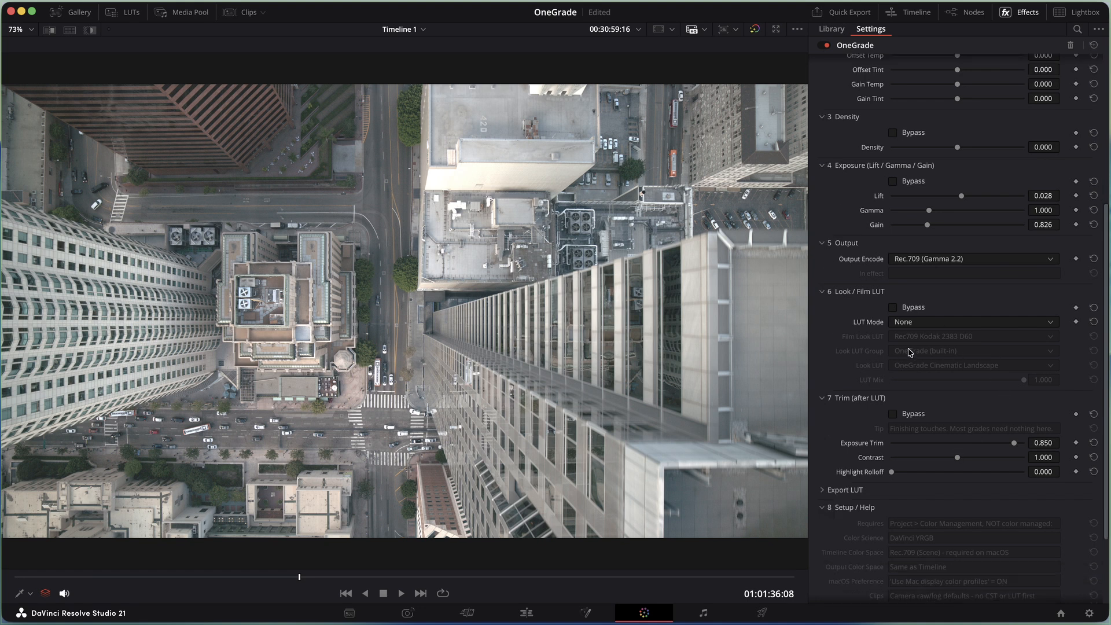
scroll(907, 346, "up", 12)
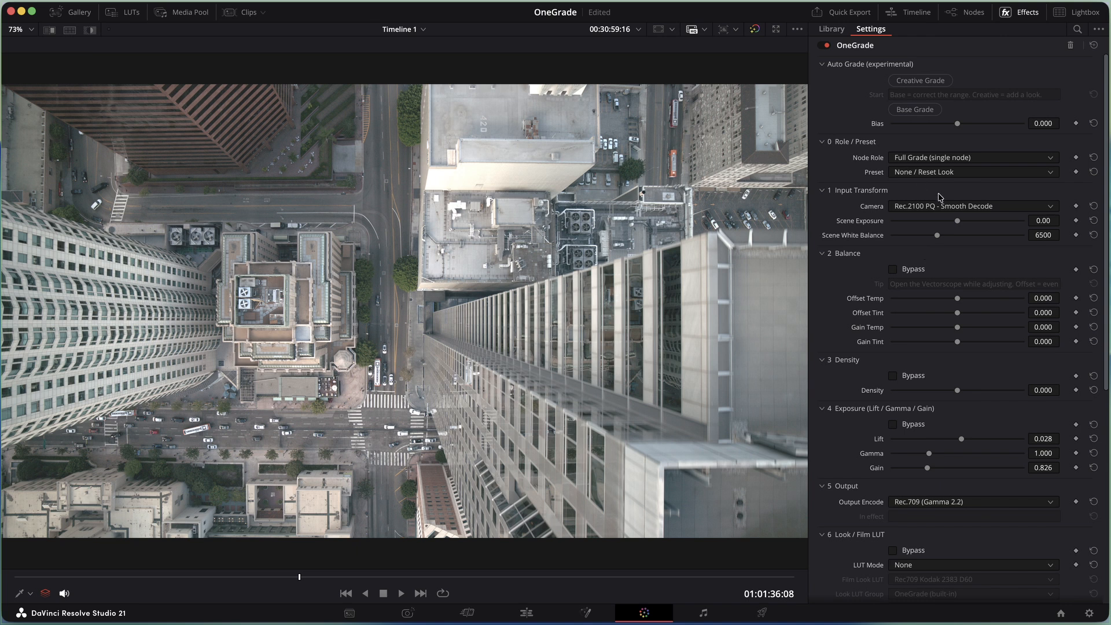
Run Creative Grade again on the aerial city clip and change the Film Look LUT to Rec709 Kodak 2383 D55
left_click(925, 82)
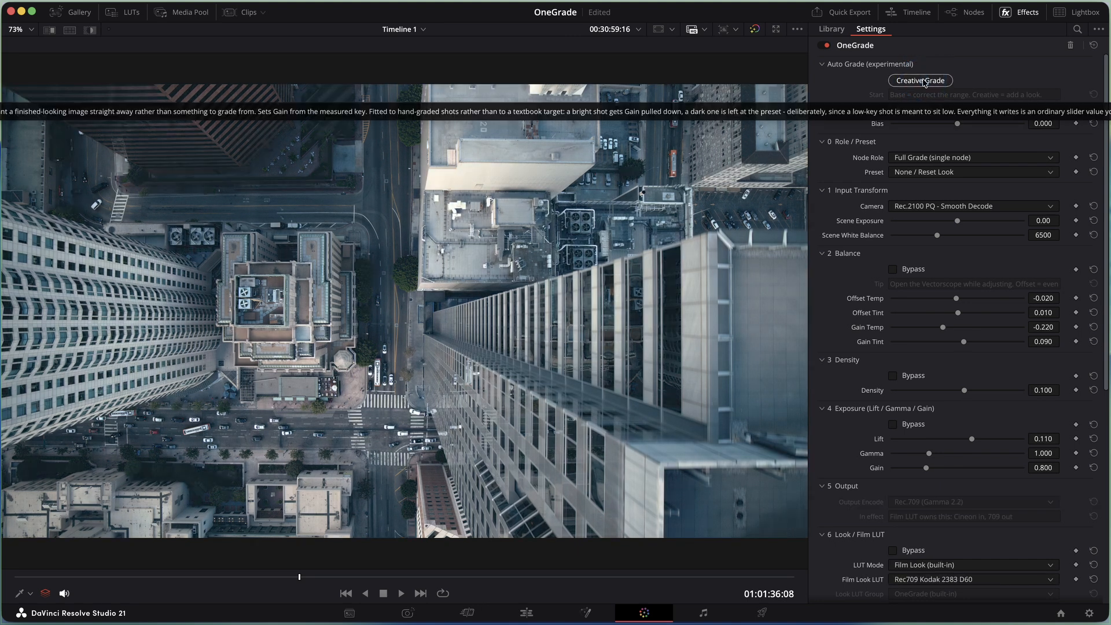
scroll(982, 509, "down", 3)
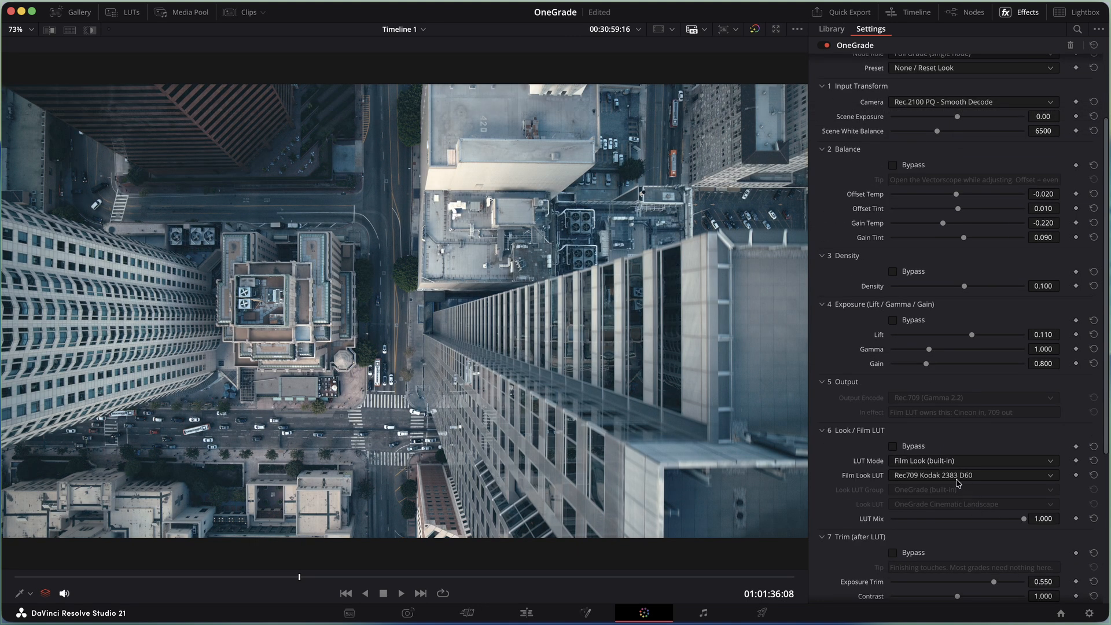
left_click(949, 479)
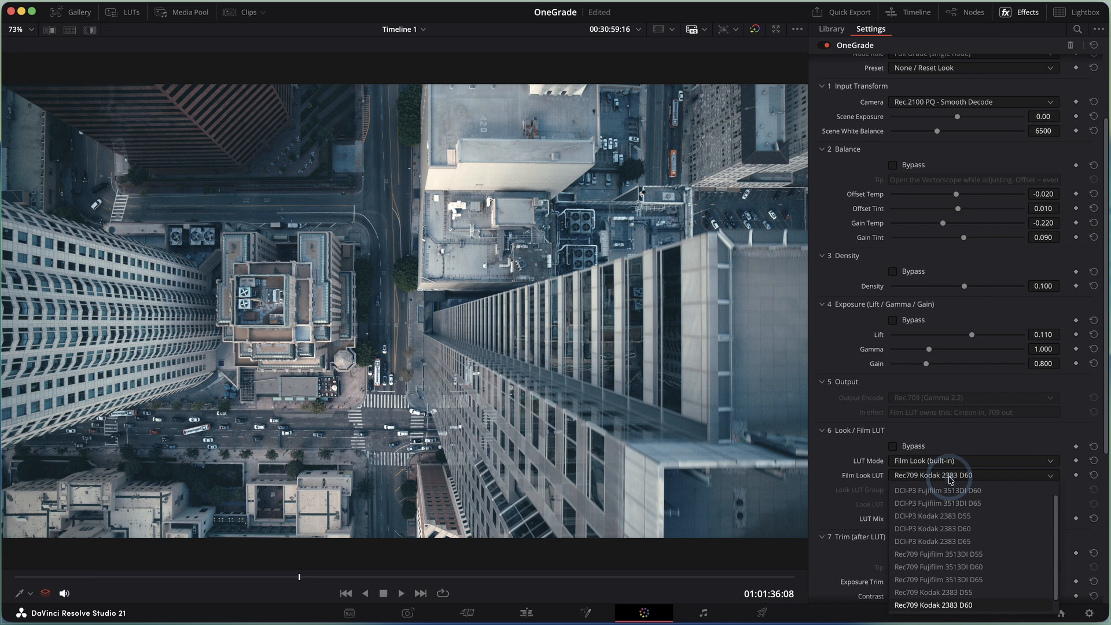
left_click(955, 597)
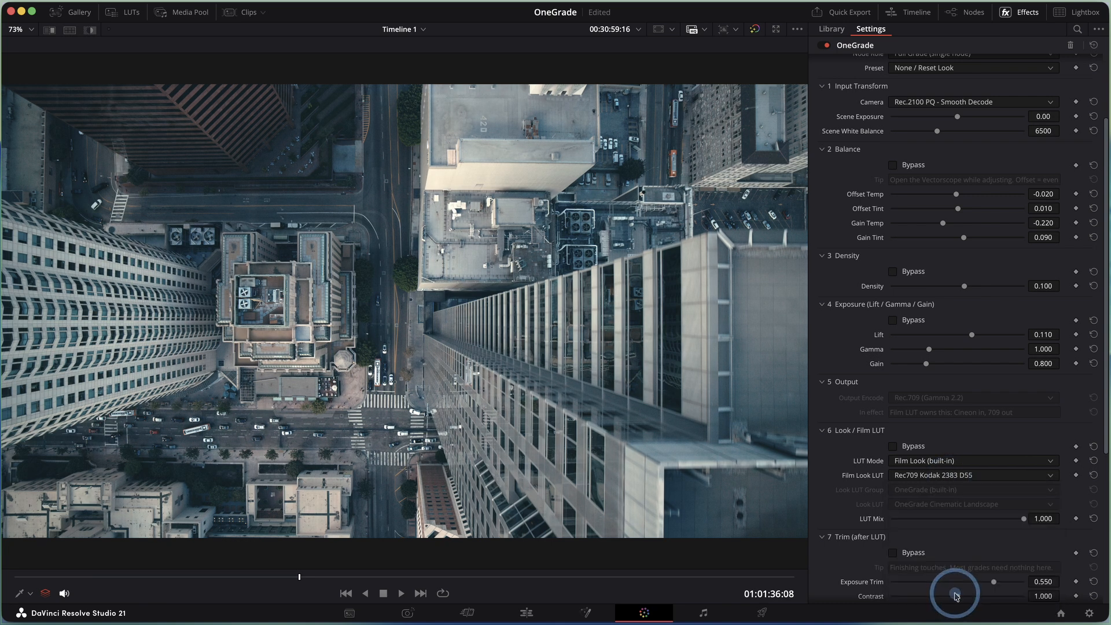
scroll(567, 311, "up", 2)
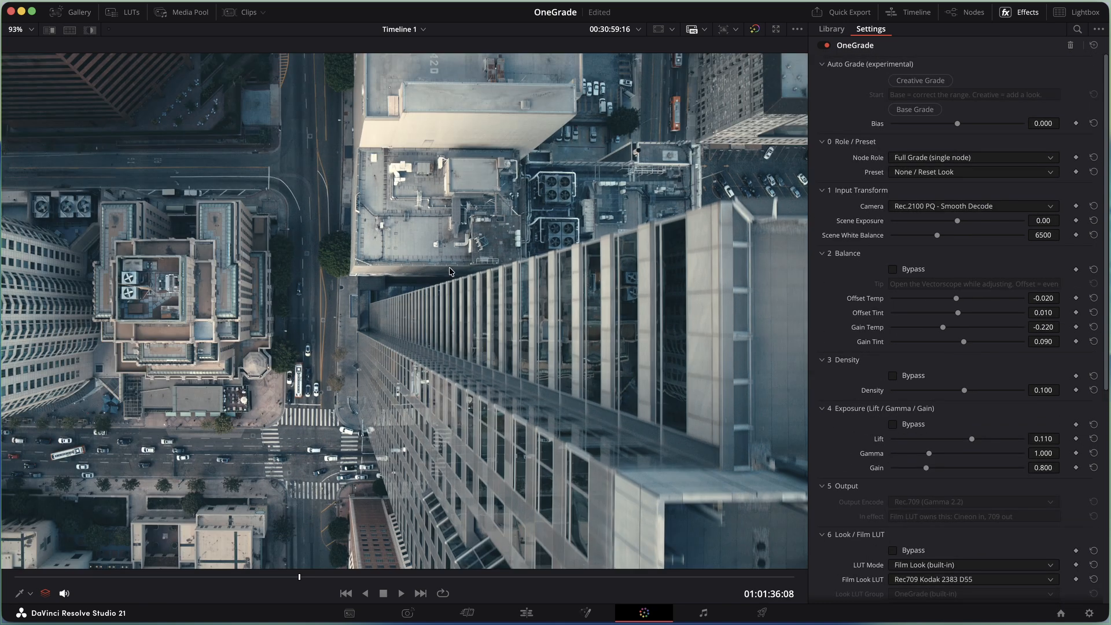
scroll(431, 280, "down", 2)
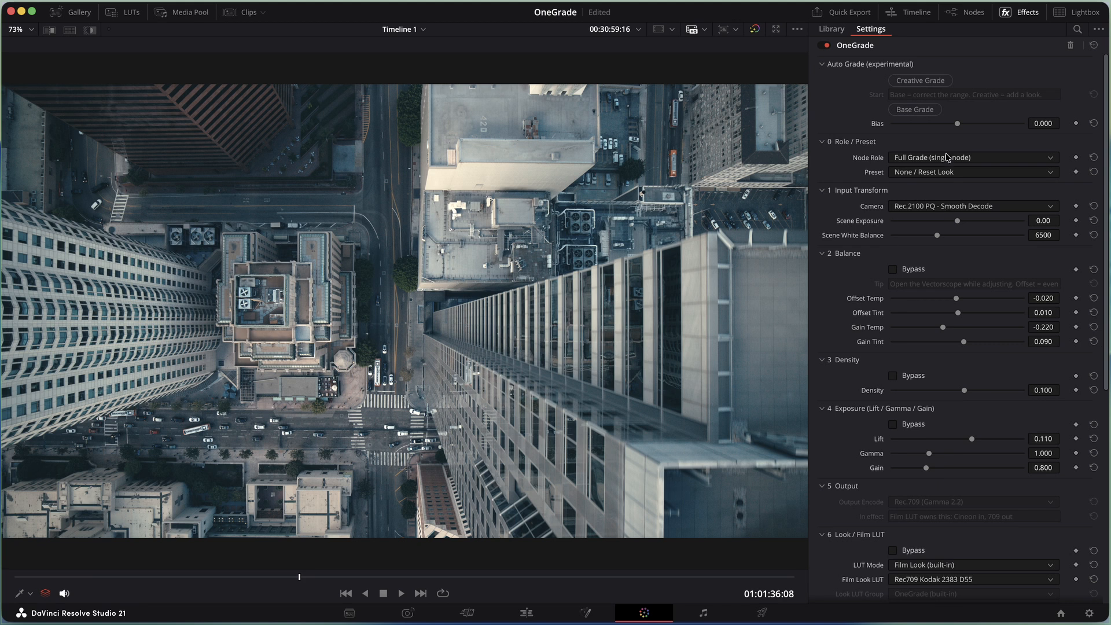
Darken the aerial city grade with Bias -0.546, Gamma 1.044 and Gain 0.694, fine-tune Lift, and review the clip at other frames
left_click_drag(957, 123, 921, 127)
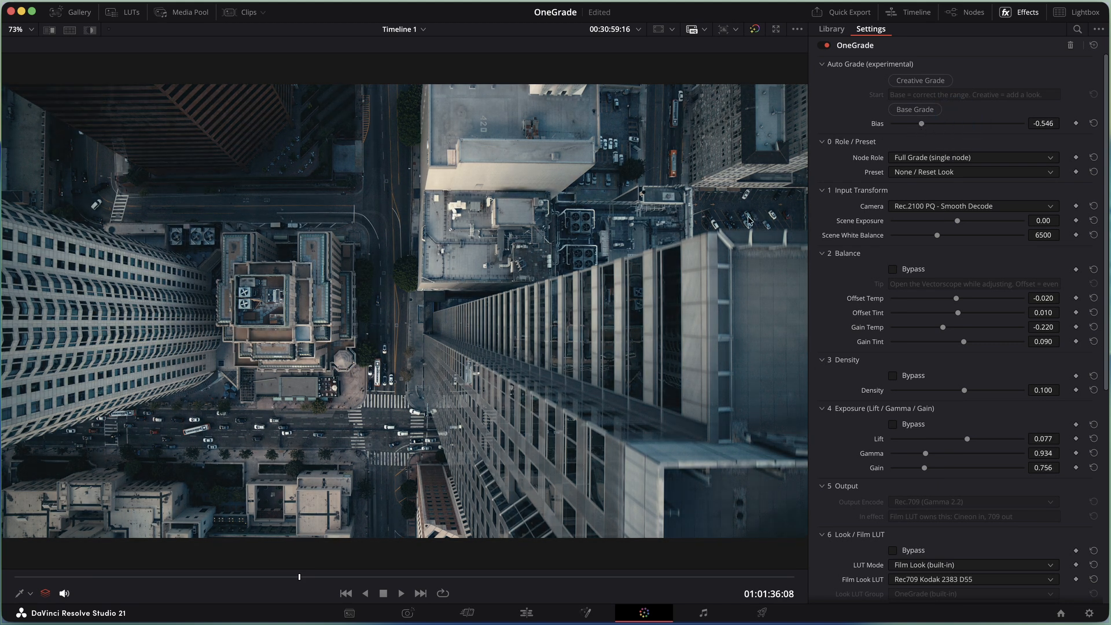
left_click_drag(925, 455, 923, 470)
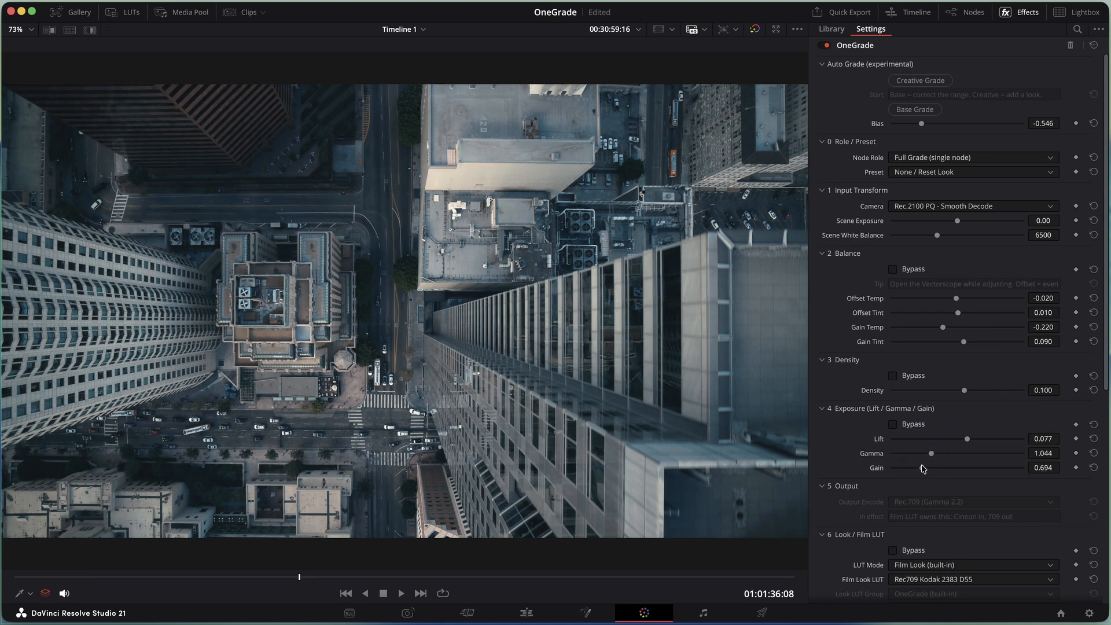
left_click_drag(967, 439, 966, 441)
left_click_drag(298, 576, 454, 556)
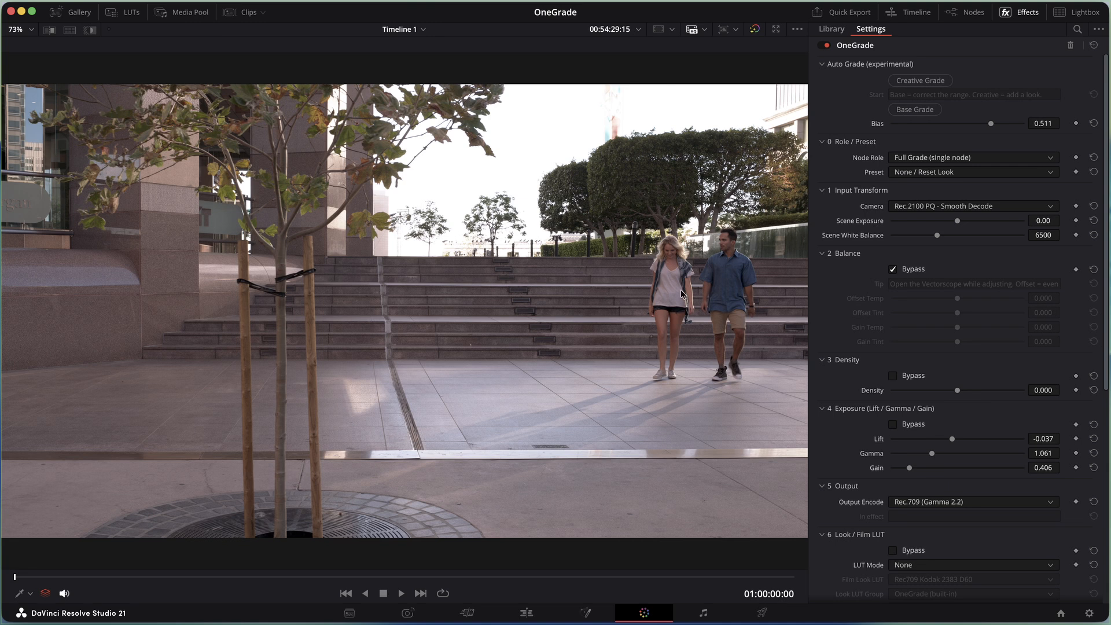
Reset OneGrade on the plaza couple clip and try the automatic Base Grade with Lift at -0.046 and Gain at 0.459
left_click(893, 270)
left_click(1093, 45)
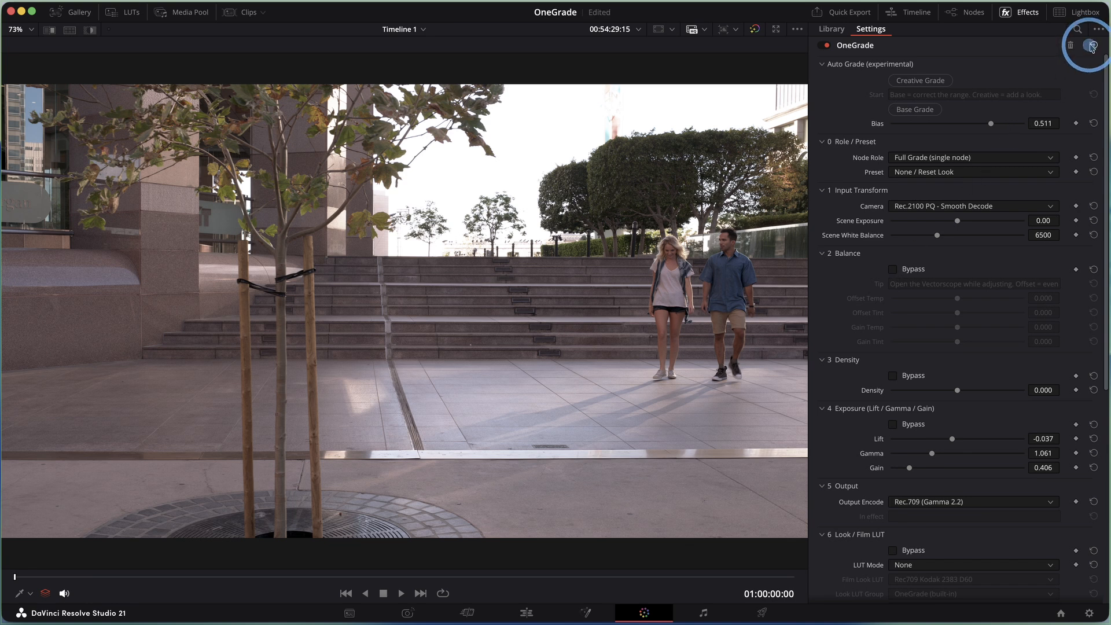
left_click(912, 110)
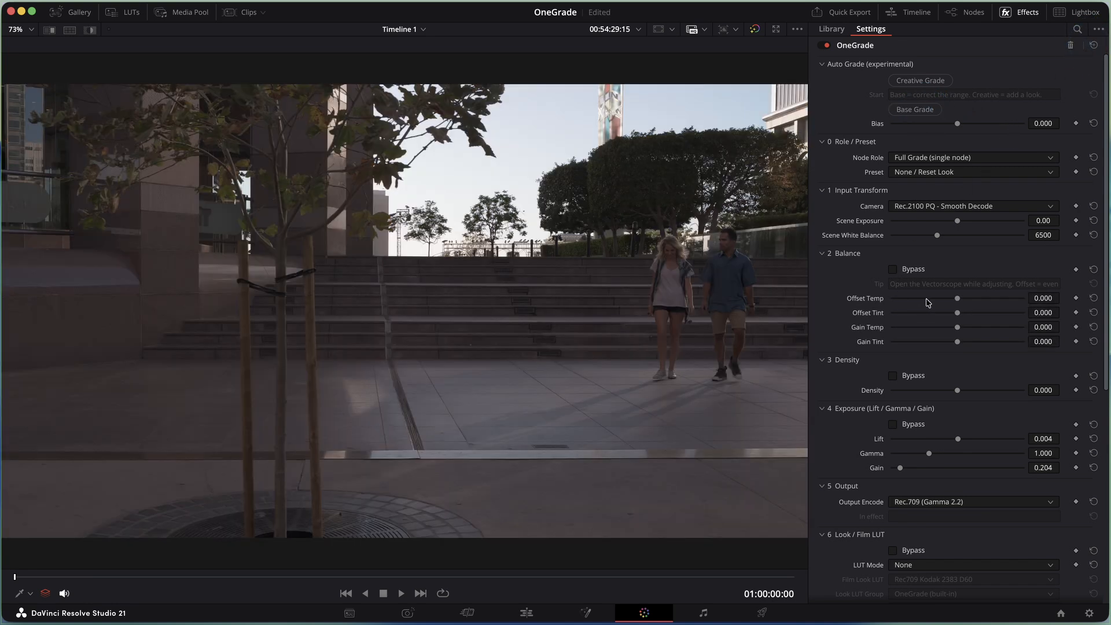
left_click_drag(901, 468, 913, 468)
left_click_drag(958, 439, 951, 438)
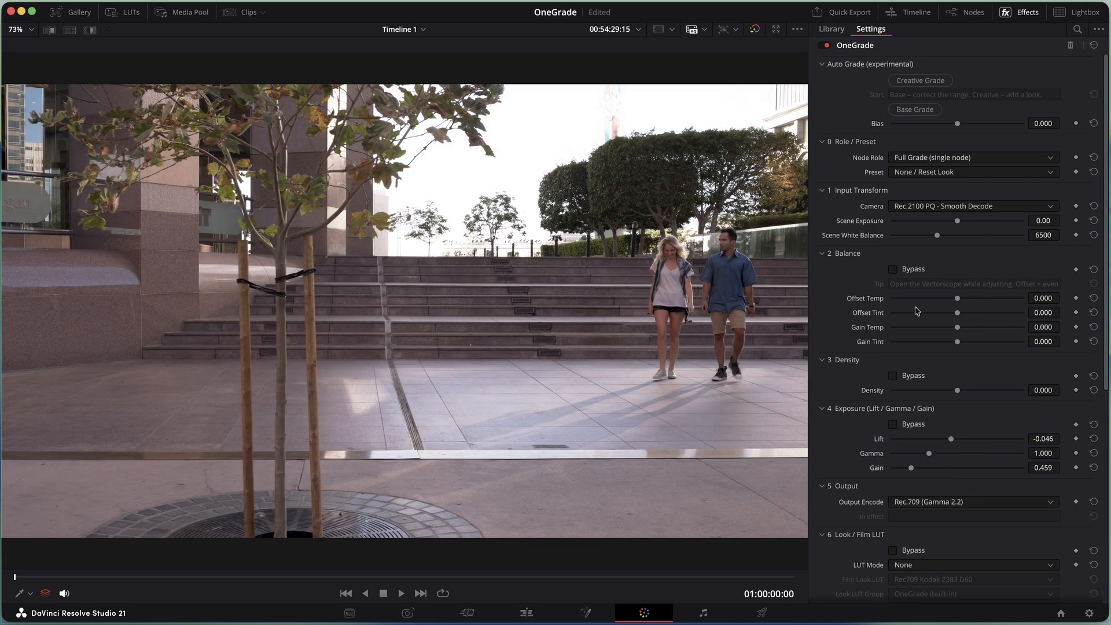
Try a warmer balance with Offset Temp -0.131, Gain Temp 0.275 and Scene White Balance 8642, and review it around frame 01:00:09:20
left_click_drag(1047, 297, 1063, 298)
left_click_drag(957, 327, 975, 332)
mouse_move(937, 237)
left_mouse_down()
mouse_move(952, 237)
mouse_move(917, 241)
mouse_move(959, 244)
left_mouse_up()
left_click(452, 577)
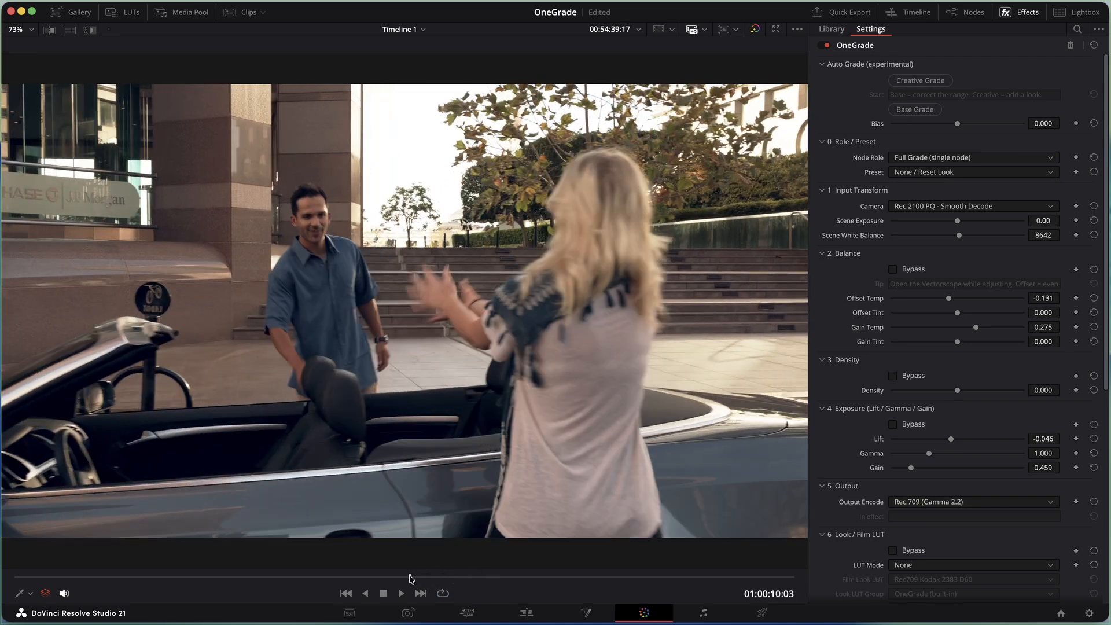
left_click_drag(409, 579, 399, 577)
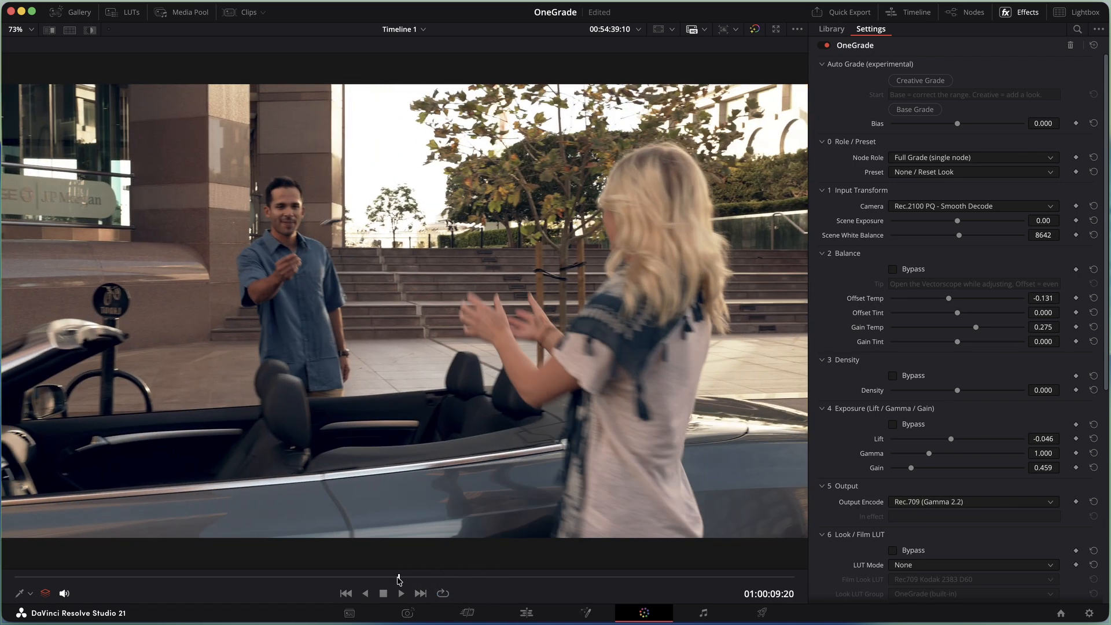
Reset all OneGrade settings on the plaza couple clip and apply the automatic Creative Grade with Bias at -0.895
left_click(1091, 45)
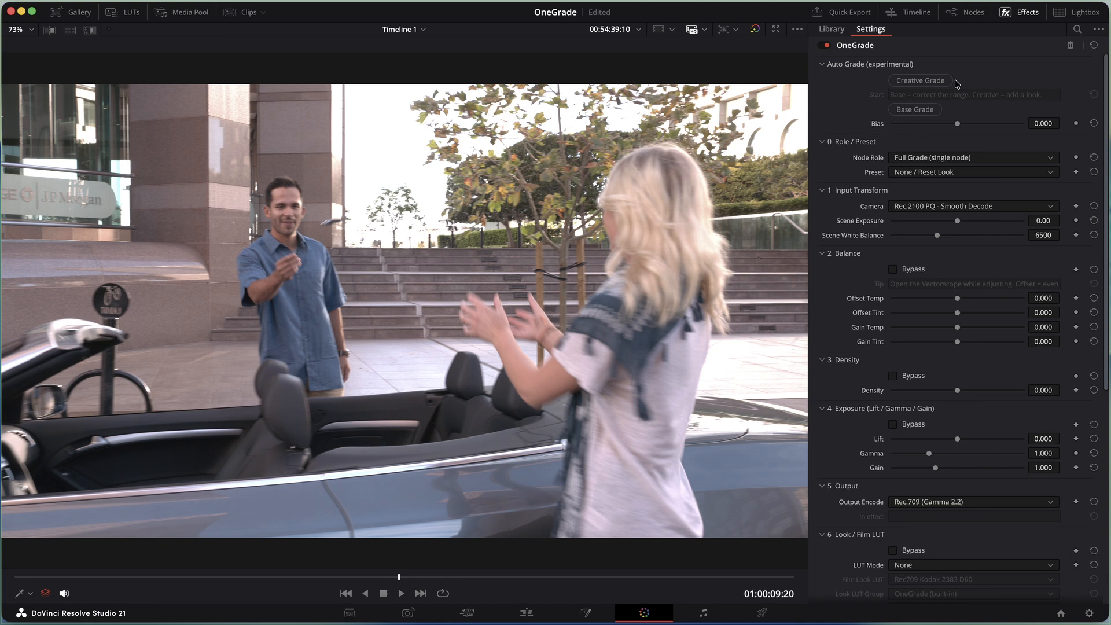
left_click(925, 80)
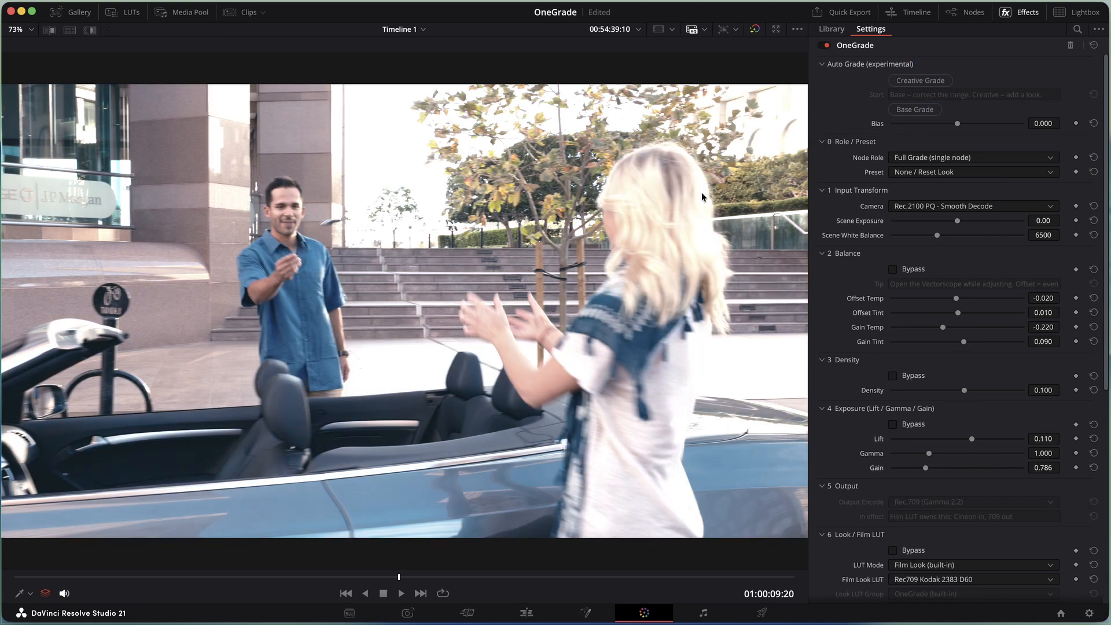
left_click_drag(957, 124, 897, 130)
Set Lift to 0.007, Gamma to 0.885 and Gain to 0.707 at frame 01:00:07:07, and check the grade at frame 01:00:04:06
left_click_drag(461, 578, 300, 574)
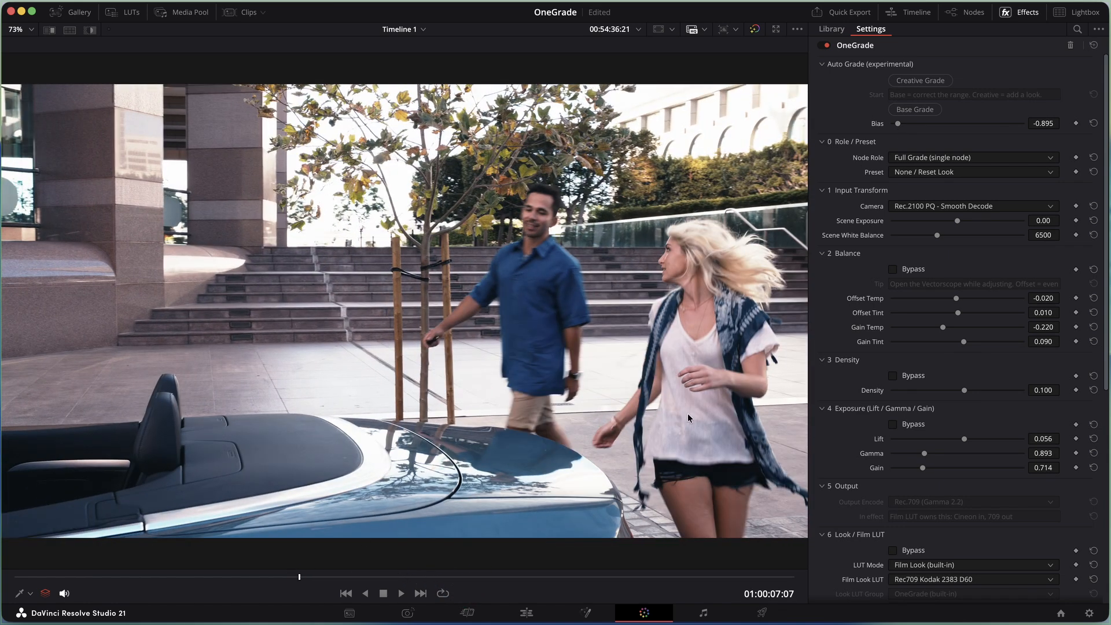
left_click_drag(964, 439, 923, 453)
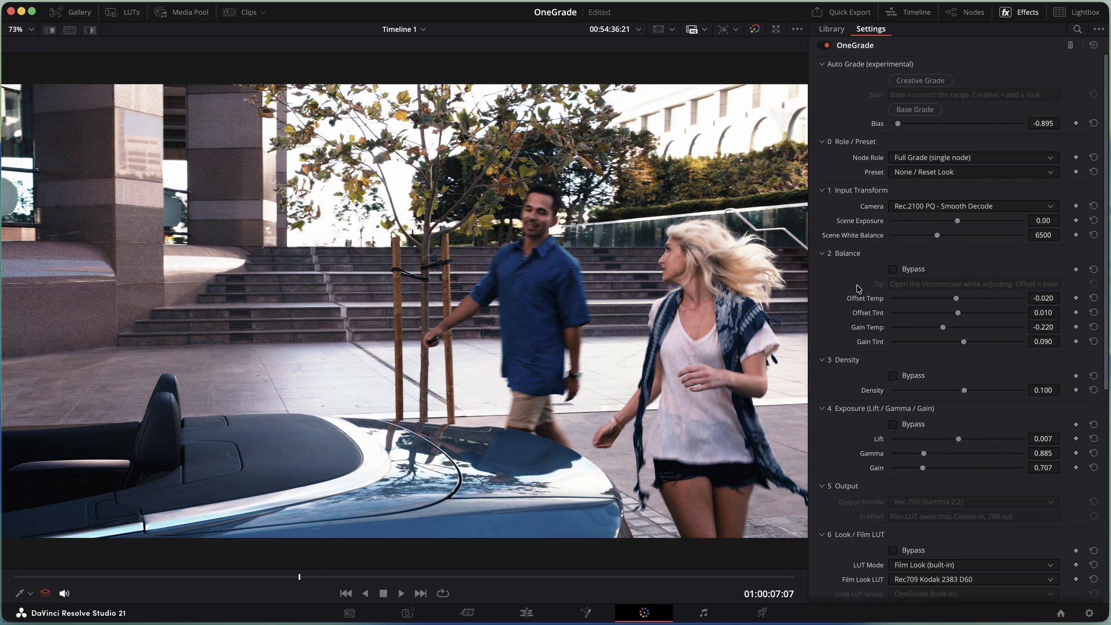
left_click_drag(318, 576, 181, 575)
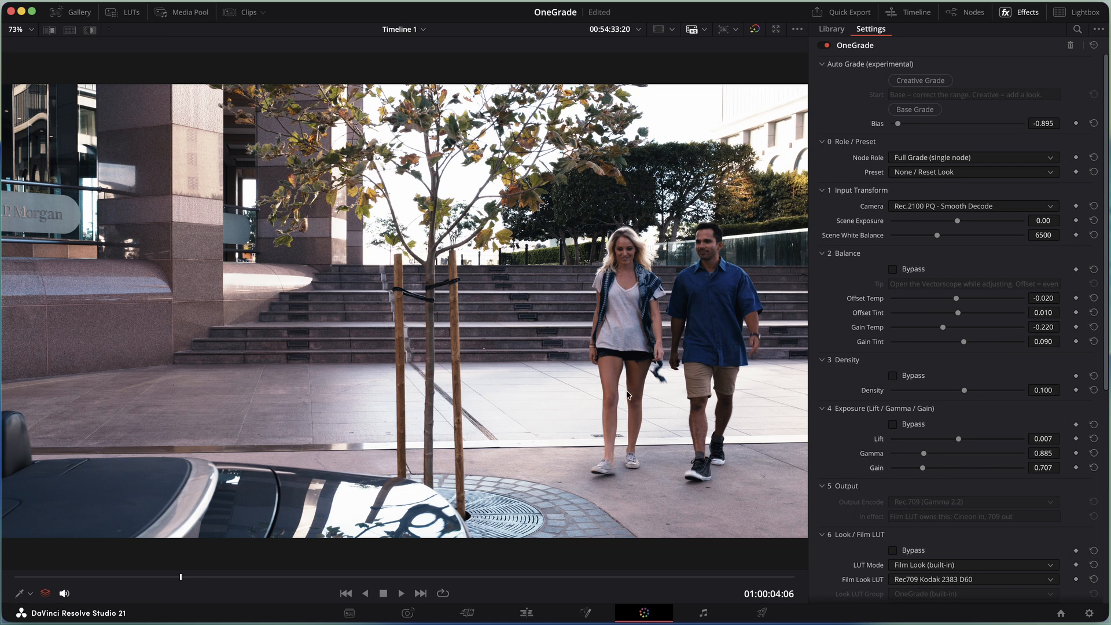
Try Fuji F-Log2 as the input Camera and switch it back to Rec.2100 PQ - Smooth Decode
left_click(953, 206)
left_click(929, 298)
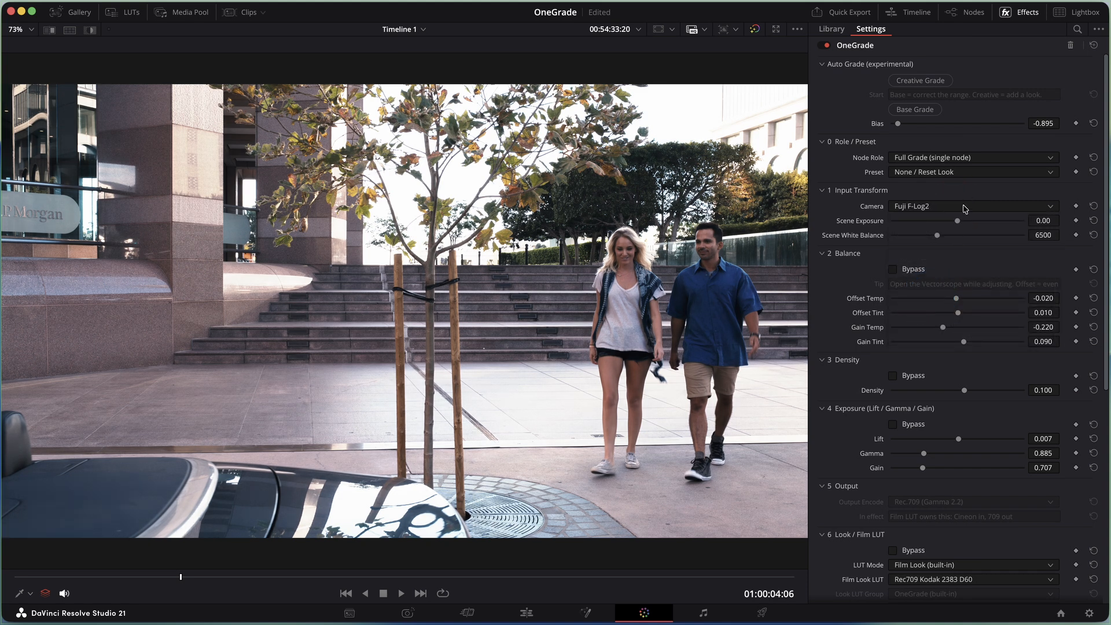
left_click(963, 207)
left_click(947, 334)
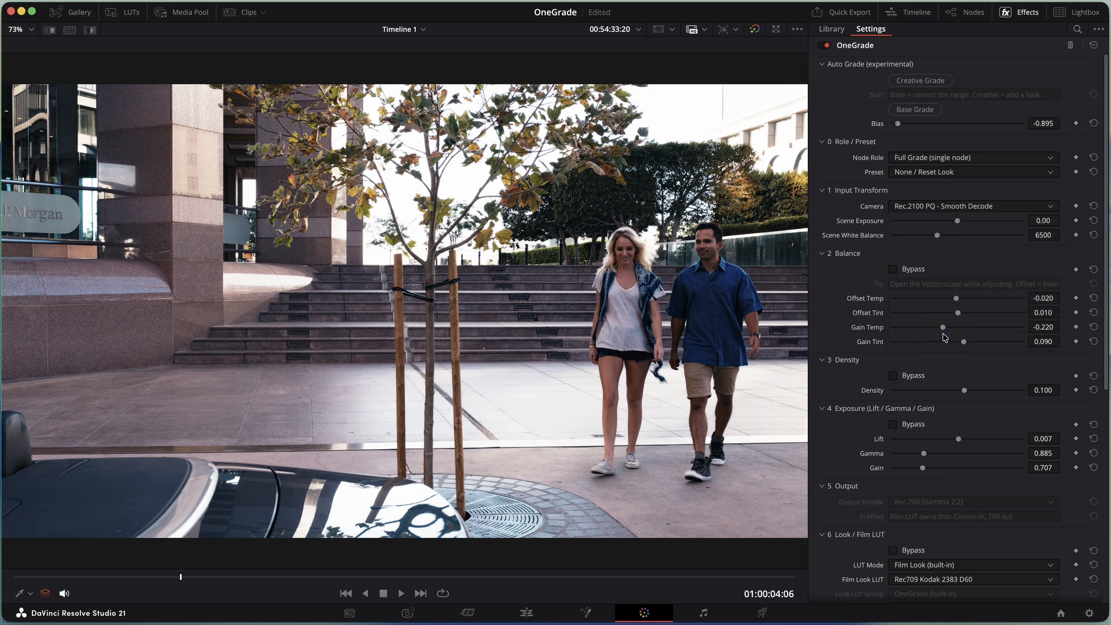